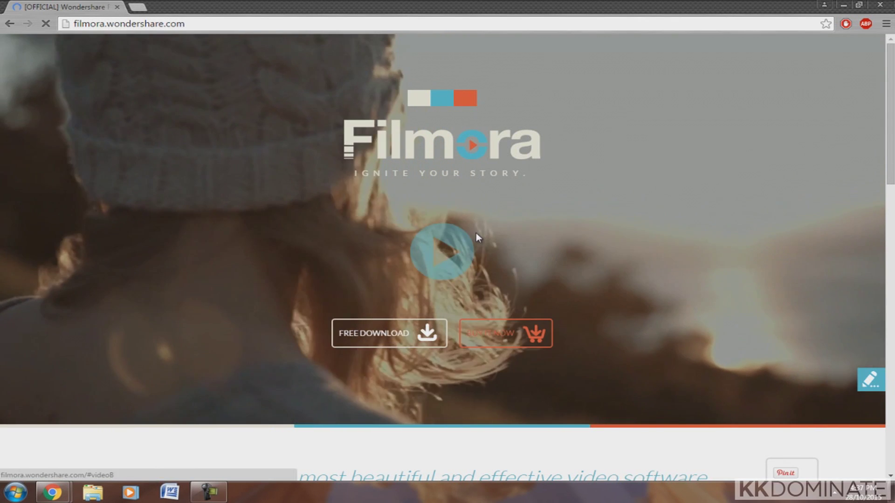
# Browse the search results and open the official Wondershare Filmora website
pyautogui.scroll(-3, 428, 238)
pyautogui.scroll(-2, 428, 238)
pyautogui.scroll(2, 409, 180)
pyautogui.scroll(-5, 421, 190)
pyautogui.scroll(-8, 444, 202)
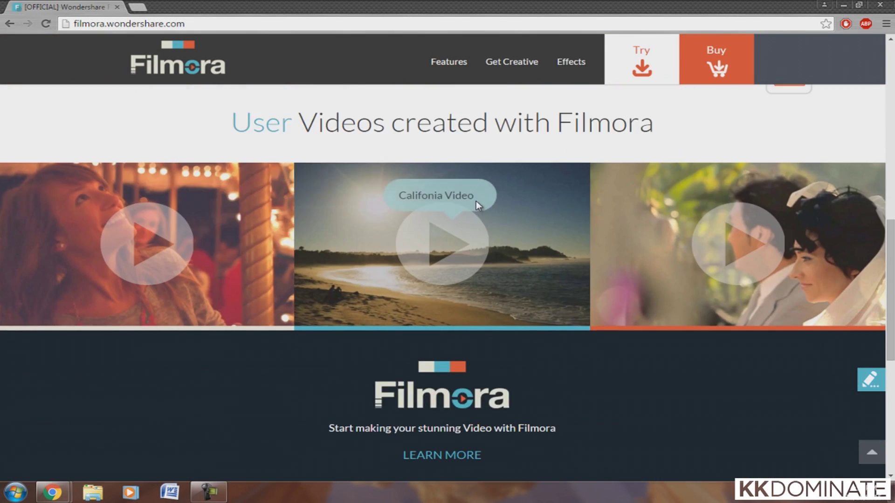
pyautogui.scroll(15, 582, 228)
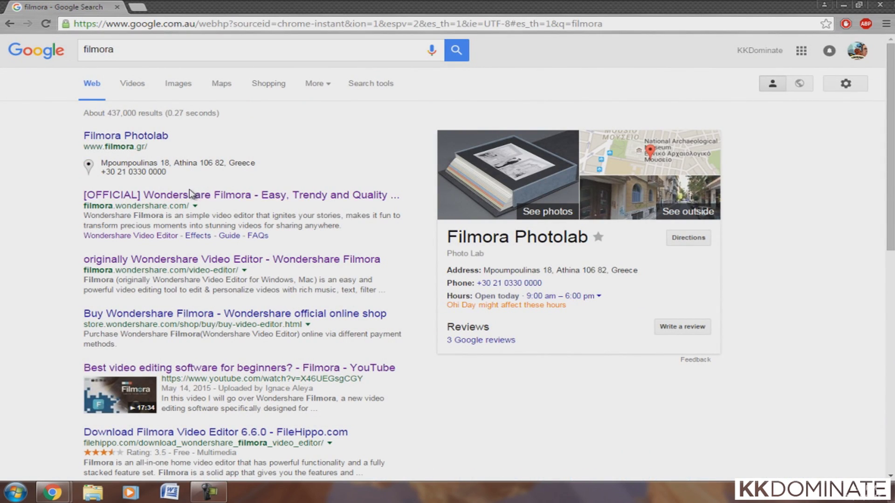
pyautogui.click(99, 200)
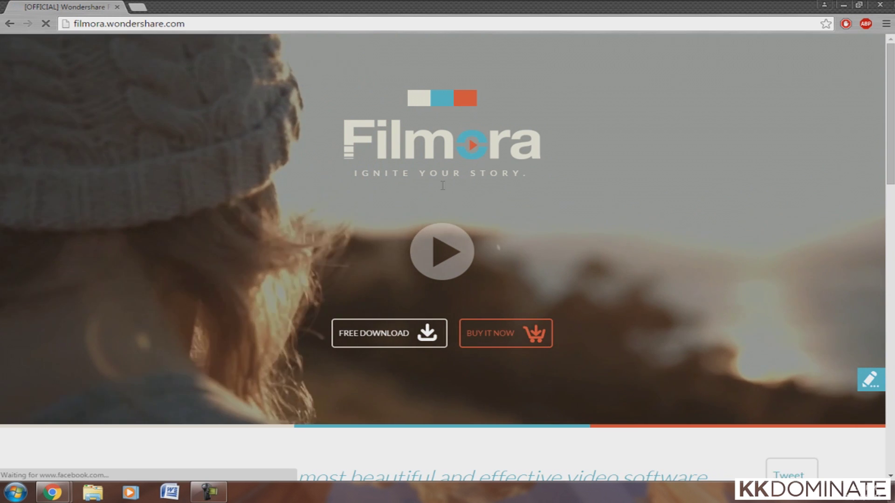
# Download the free Filmora setup file, run it, and start the installation
pyautogui.scroll(-6, 426, 238)
pyautogui.scroll(2, 403, 121)
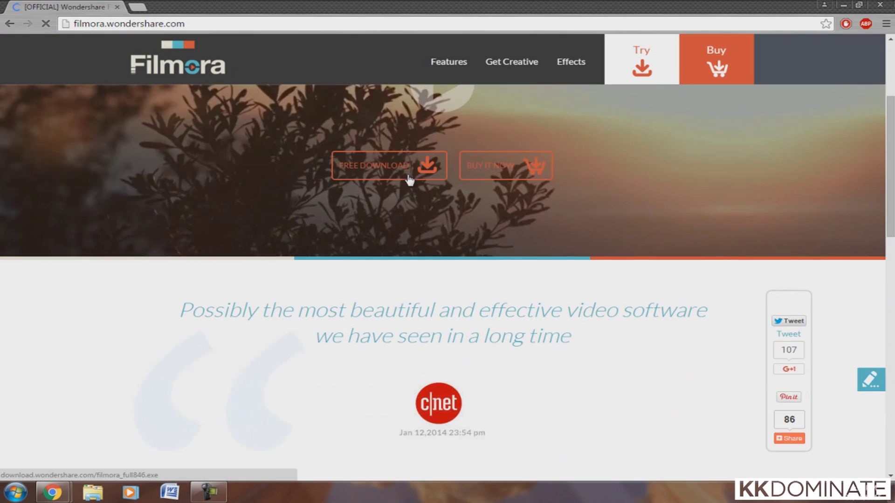
pyautogui.scroll(-8, 410, 180)
pyautogui.scroll(-7, 477, 200)
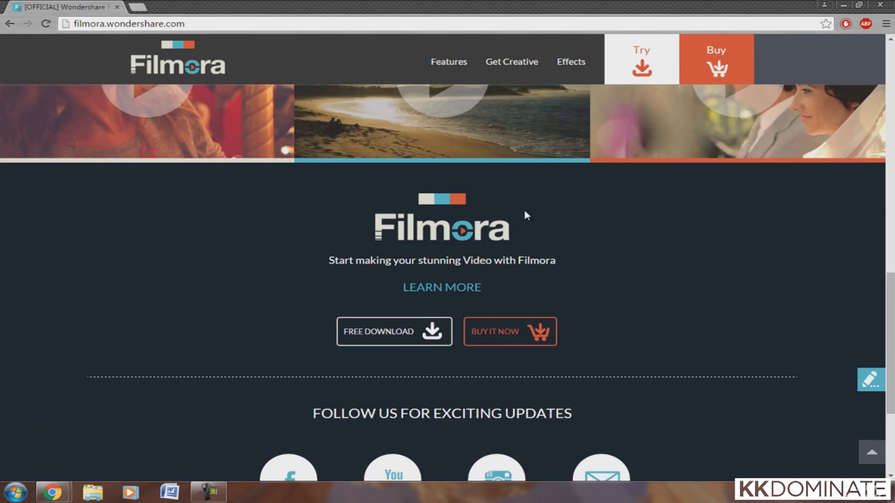
pyautogui.scroll(20, 585, 228)
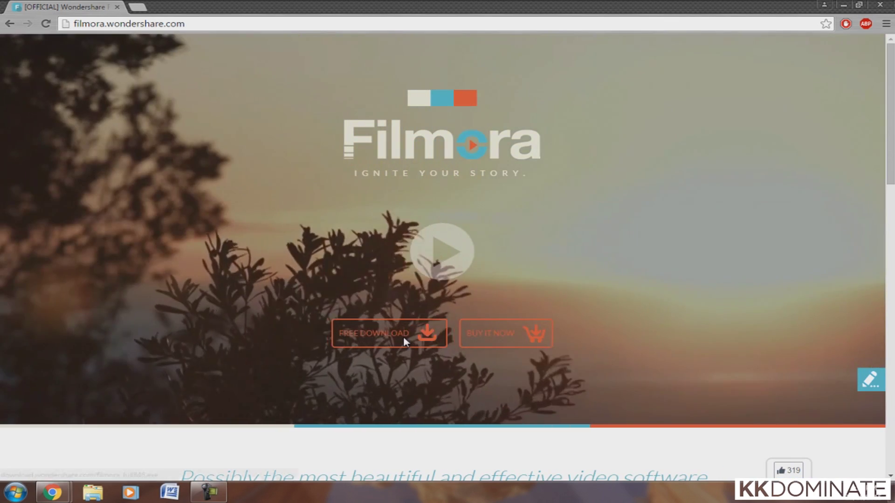
pyautogui.click(404, 338)
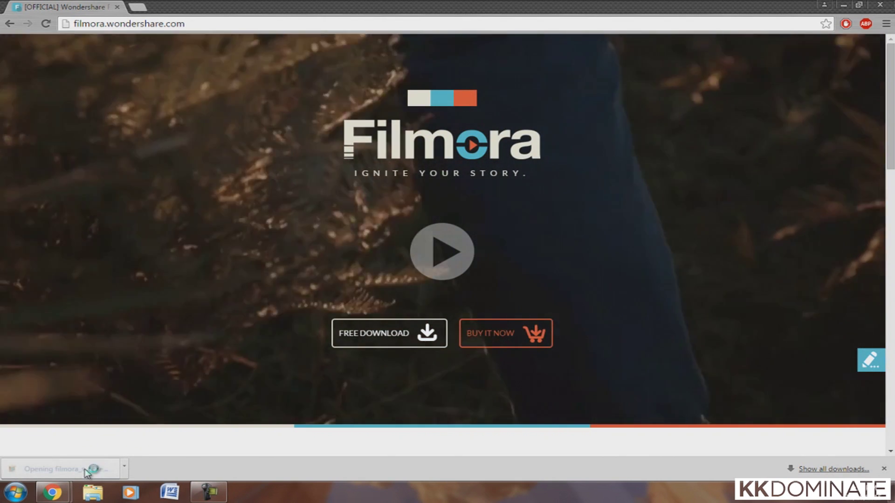
pyautogui.click(85, 469)
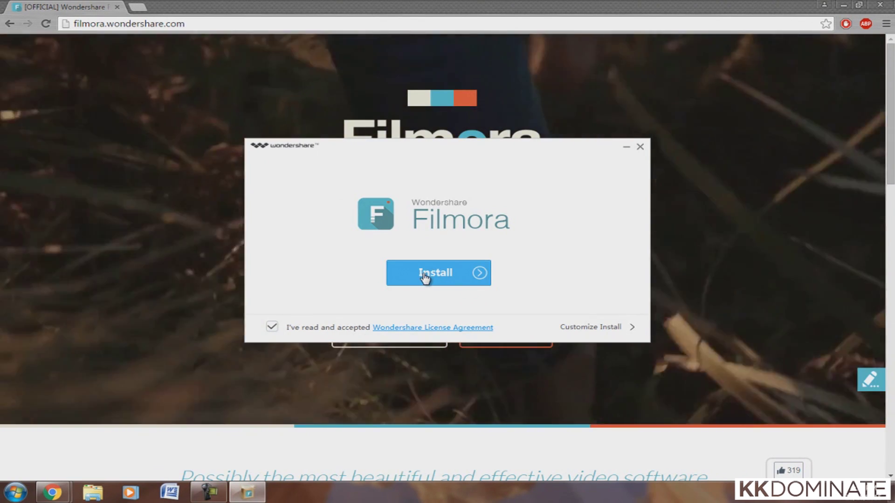
pyautogui.click(424, 275)
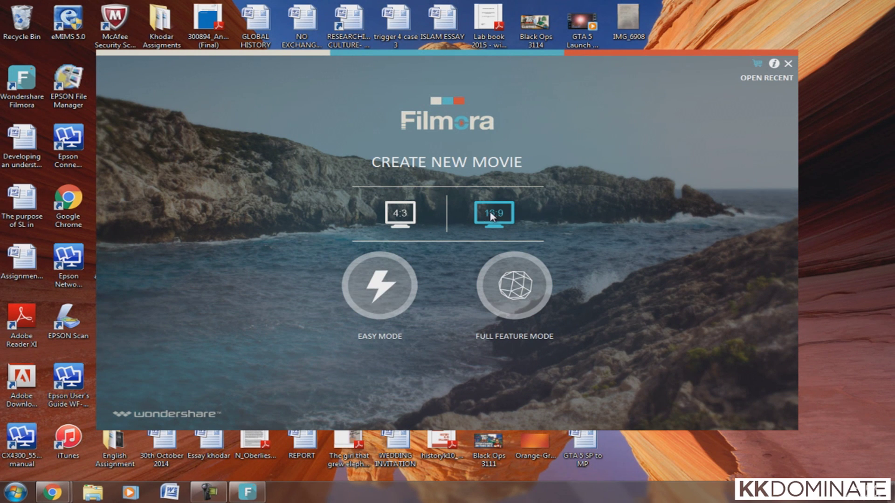
# Start a 16:9 widescreen movie in Easy Mode and begin importing the GTA V clip
pyautogui.click(405, 219)
pyautogui.click(495, 221)
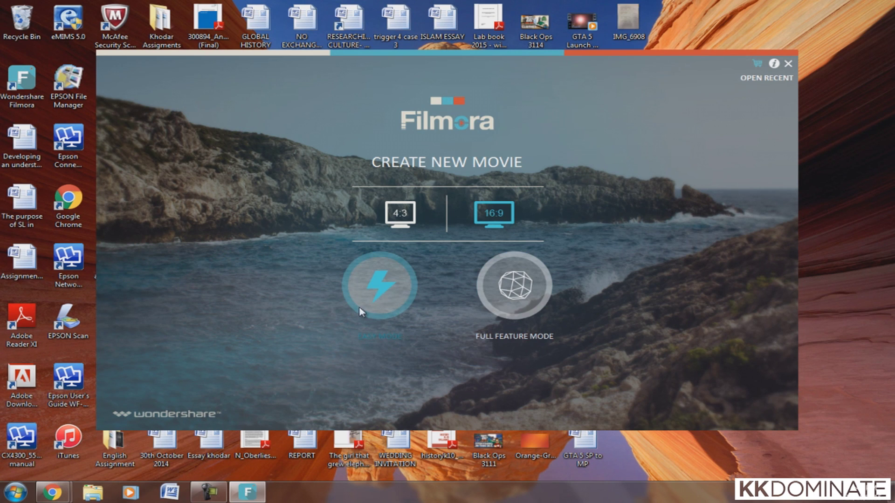
pyautogui.click(386, 299)
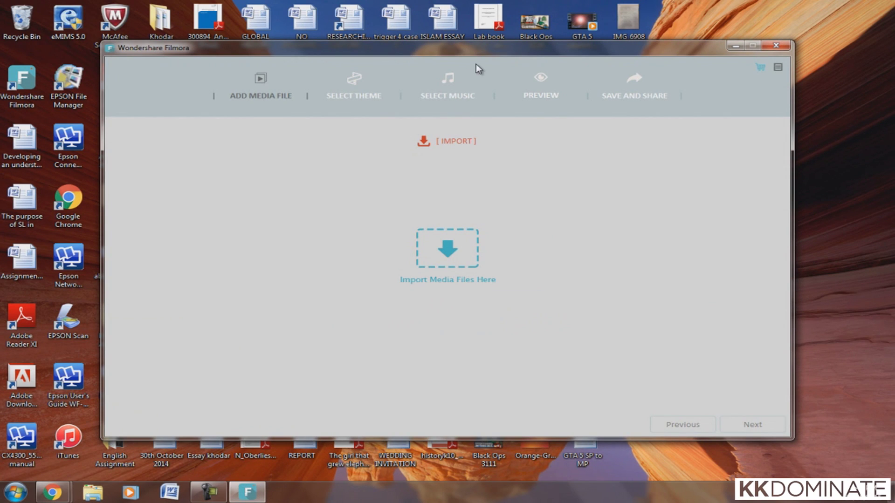
pyautogui.click(444, 276)
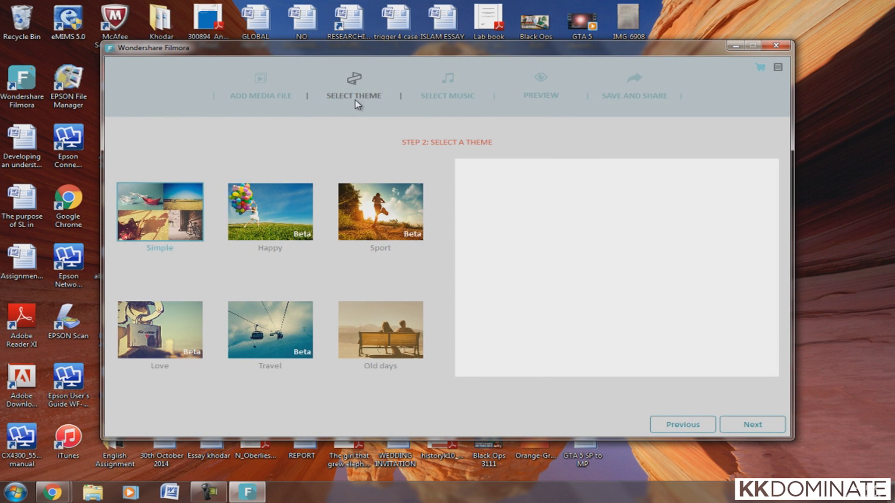
# Confirm the imported GTA V clip, keep the Simple theme and default music, and move to Preview
pyautogui.click(261, 96)
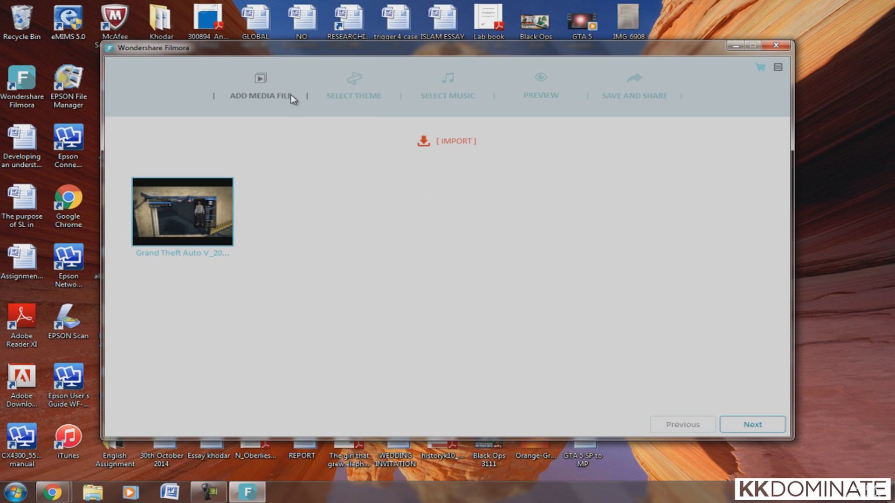
pyautogui.click(741, 422)
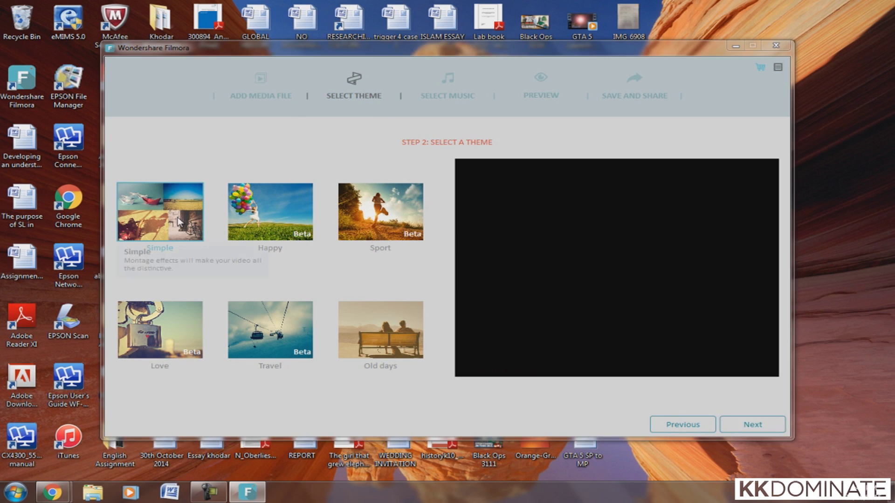
pyautogui.moveTo(385, 219)
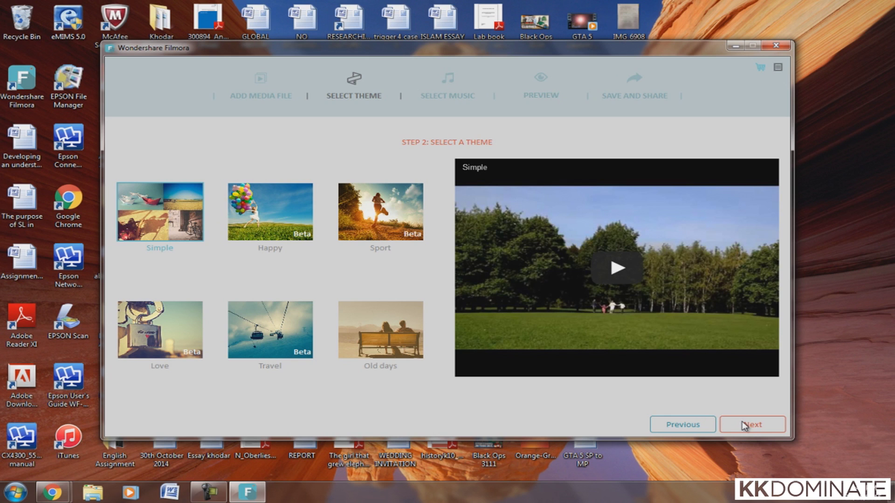
pyautogui.click(742, 425)
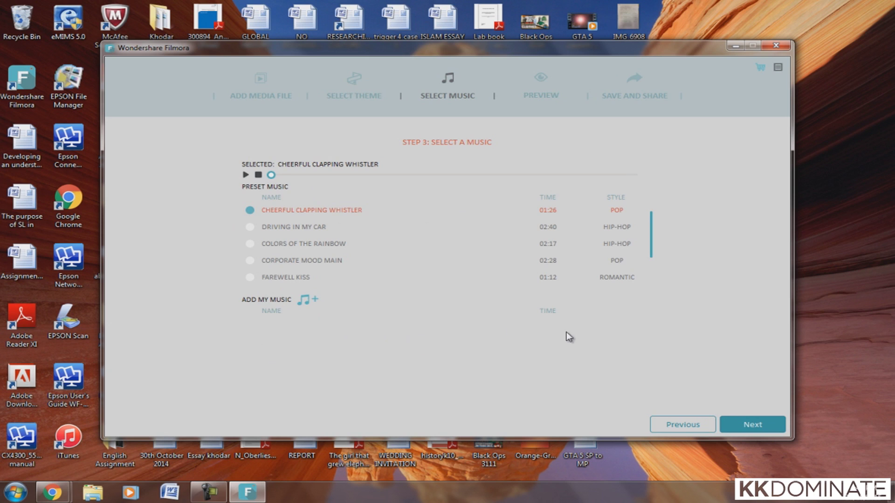
pyautogui.click(754, 422)
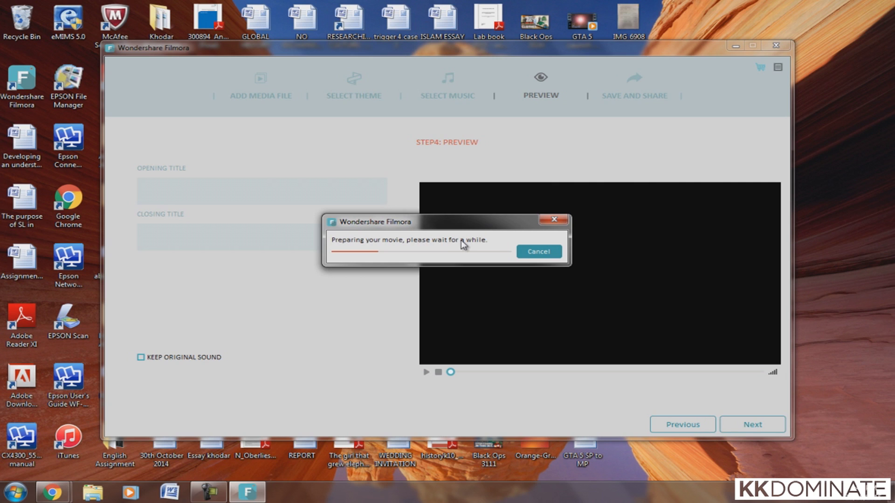
# Cancel movie preparation, step back to the imported clip, and choose Exit from the main menu
pyautogui.click(532, 251)
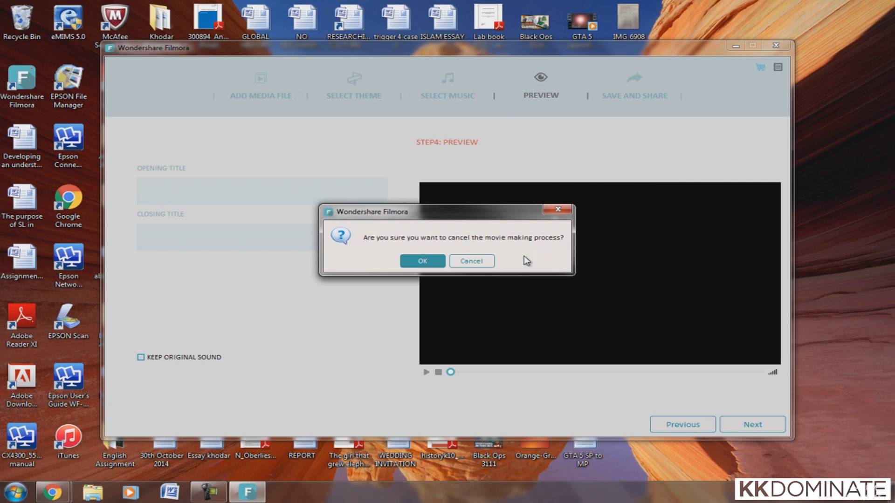
pyautogui.click(422, 259)
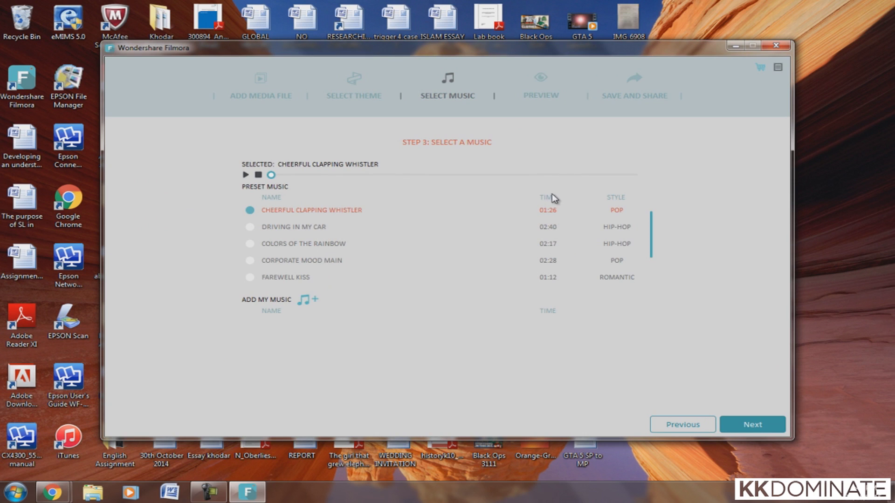
pyautogui.click(681, 424)
pyautogui.click(682, 424)
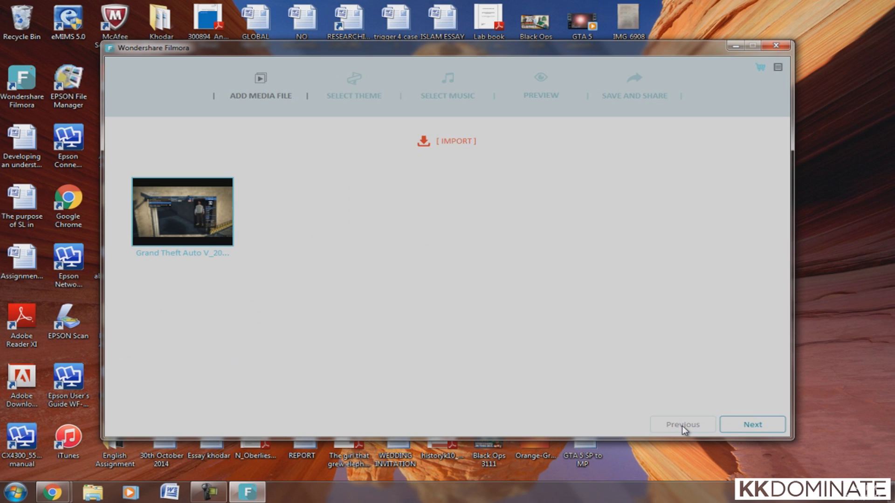
pyautogui.click(777, 67)
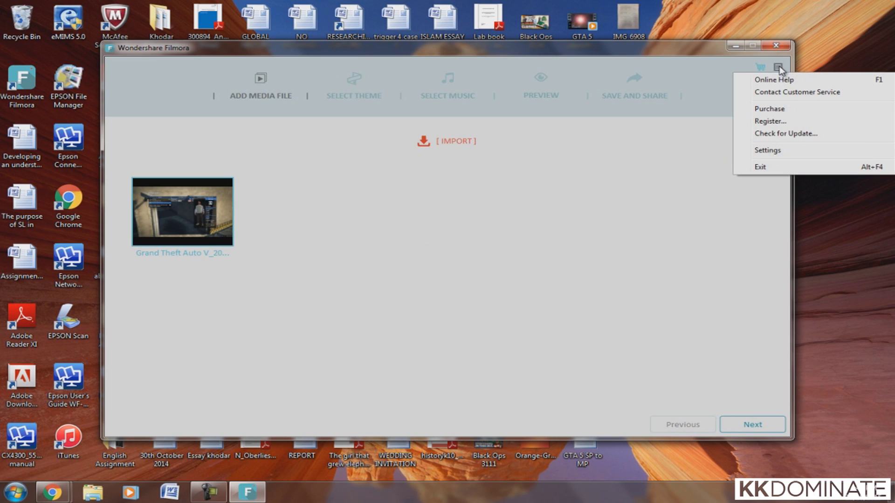
pyautogui.click(770, 167)
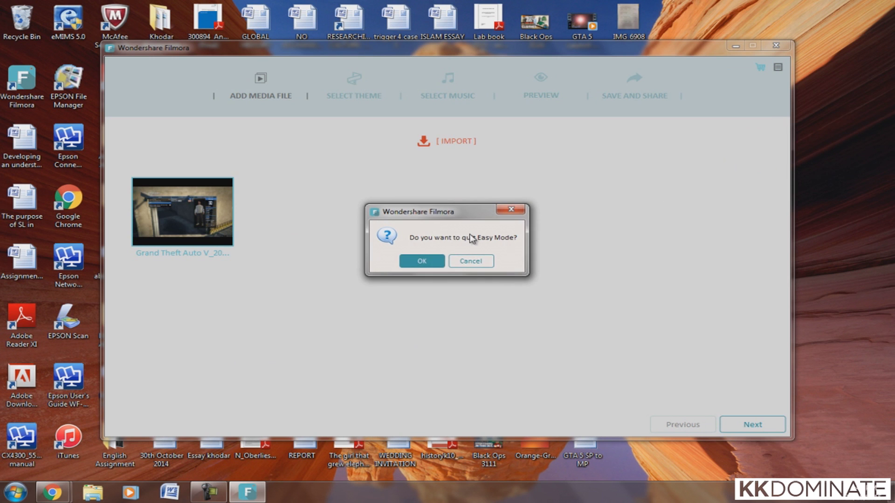
pyautogui.click(421, 261)
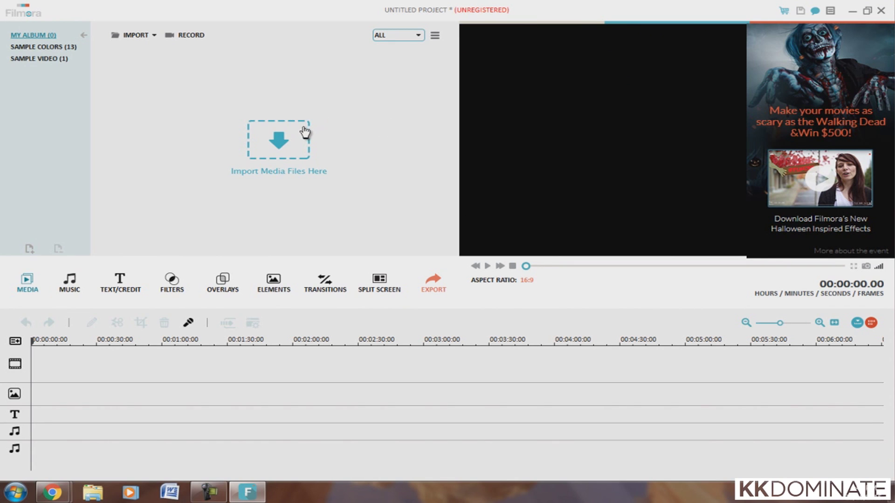
pyautogui.click(286, 138)
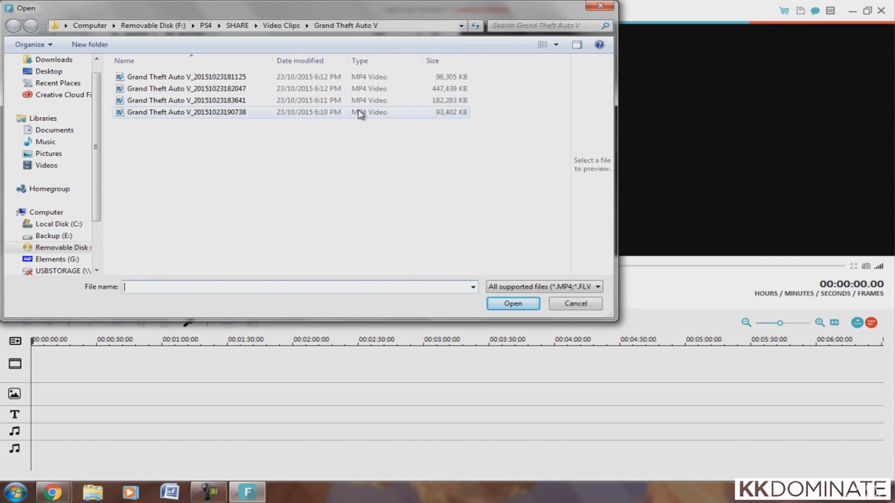
pyautogui.doubleClick(343, 101)
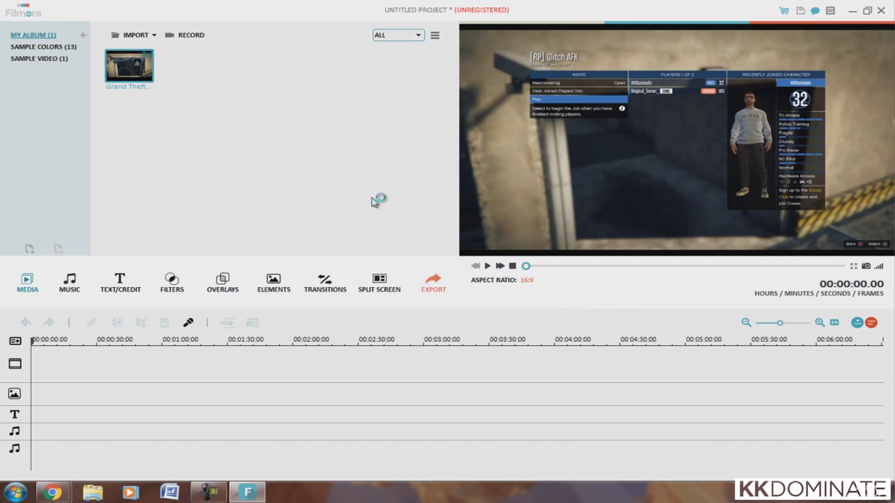
pyautogui.moveTo(133, 89); pyautogui.dragTo(37, 369)
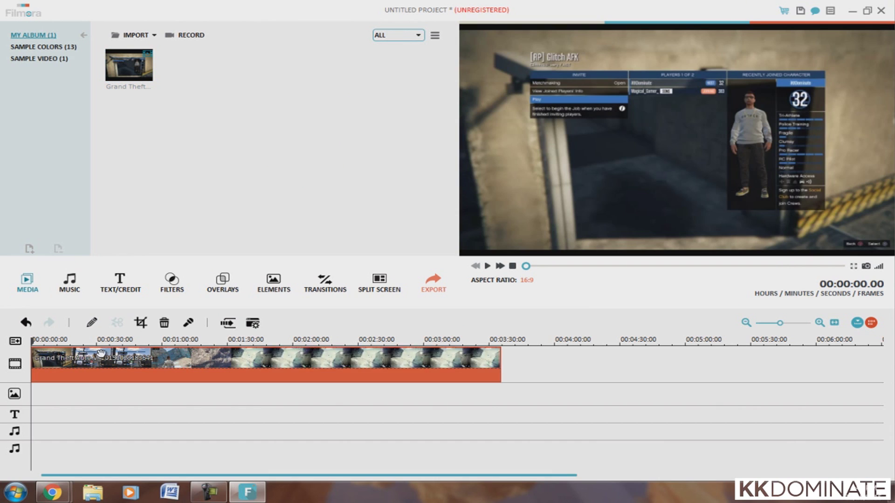
# Dismiss the resource warning, preview the clip at points from 0:20 to 1:42, stop playback, and show the Music library
pyautogui.click(487, 267)
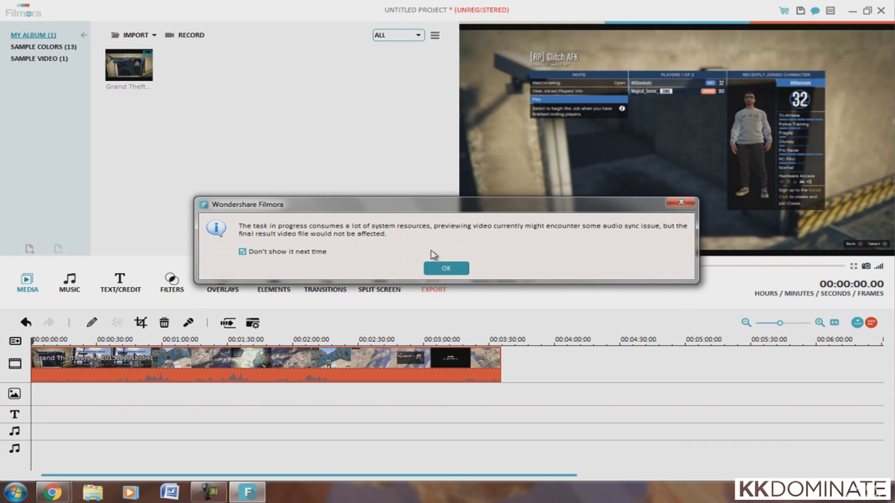
pyautogui.click(446, 270)
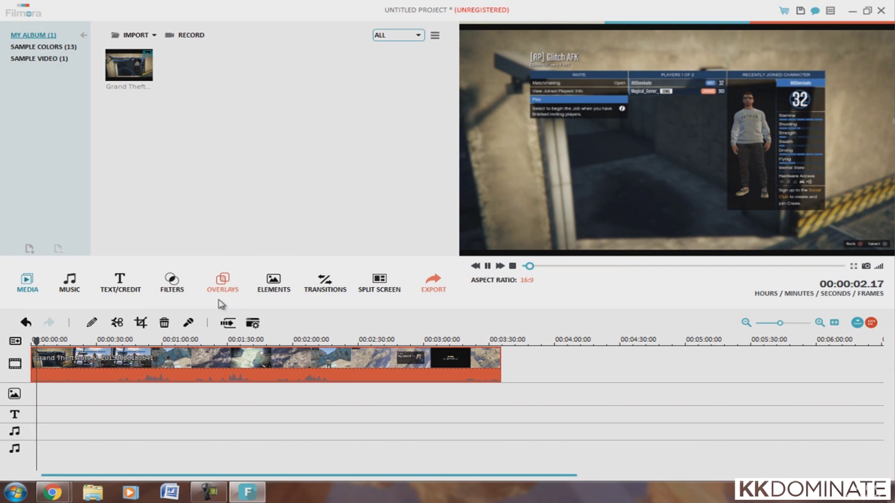
pyautogui.click(76, 341)
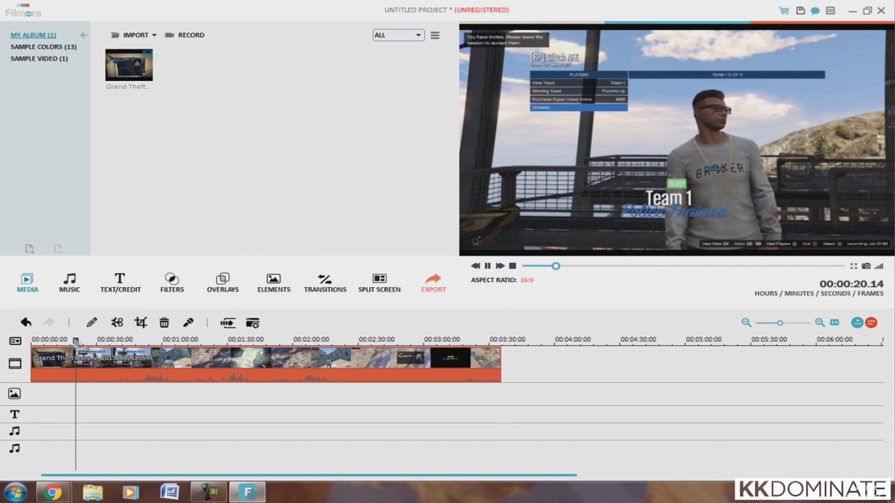
pyautogui.click(153, 340)
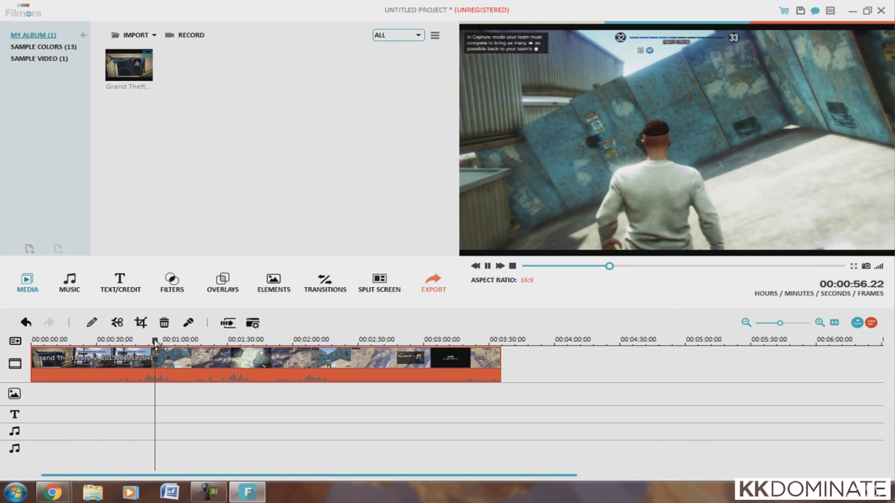
pyautogui.click(181, 340)
pyautogui.click(195, 340)
pyautogui.click(255, 341)
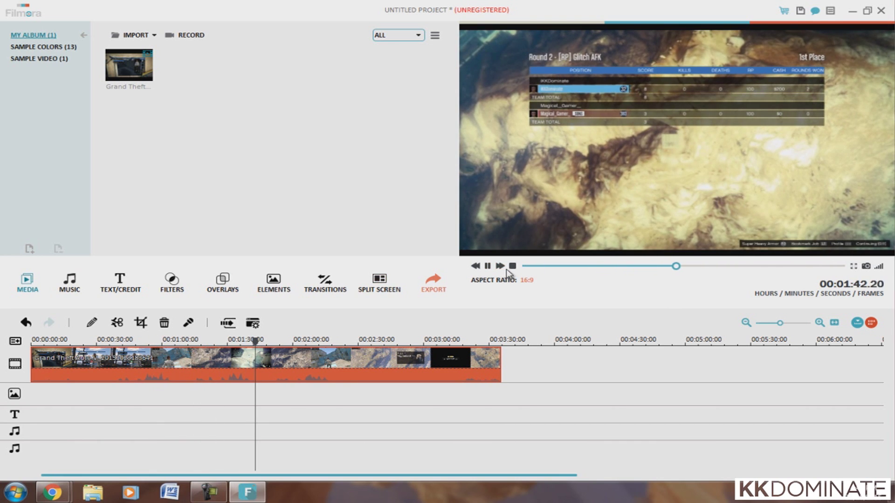
pyautogui.click(512, 266)
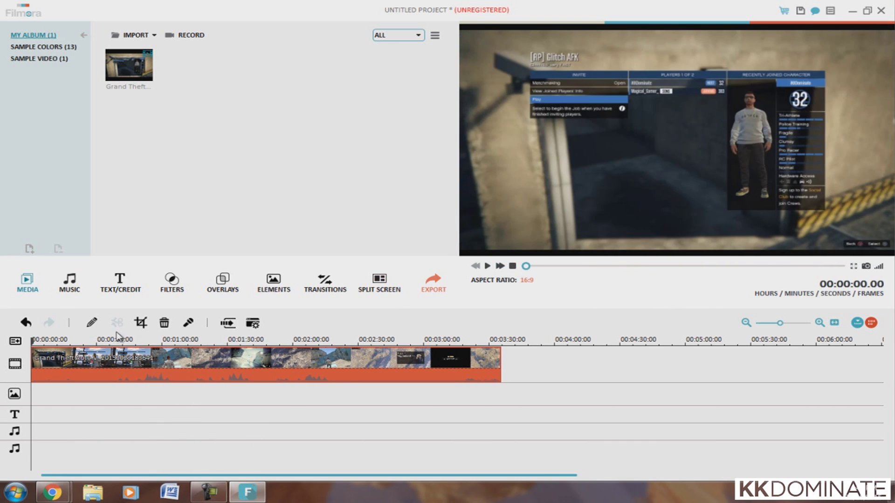
pyautogui.click(70, 282)
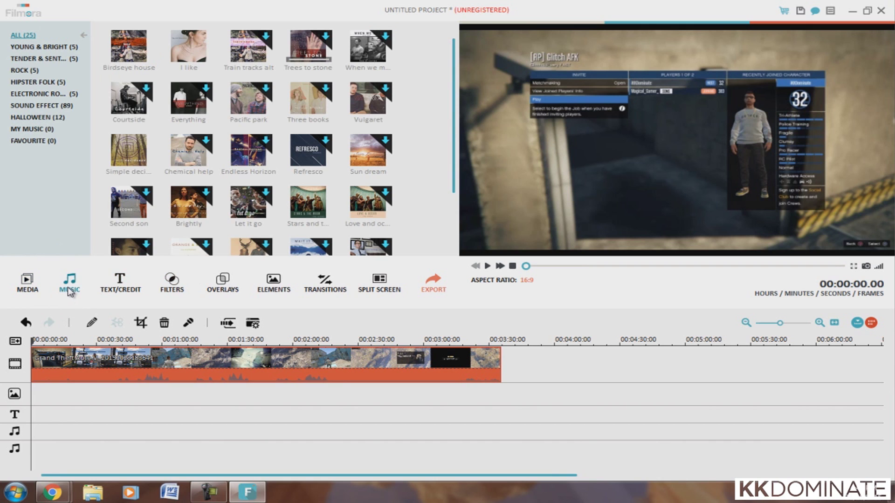
pyautogui.moveTo(454, 70)
pyautogui.mouseDown()
pyautogui.moveTo(453, 131)
pyautogui.moveTo(456, 62)
pyautogui.mouseUp()
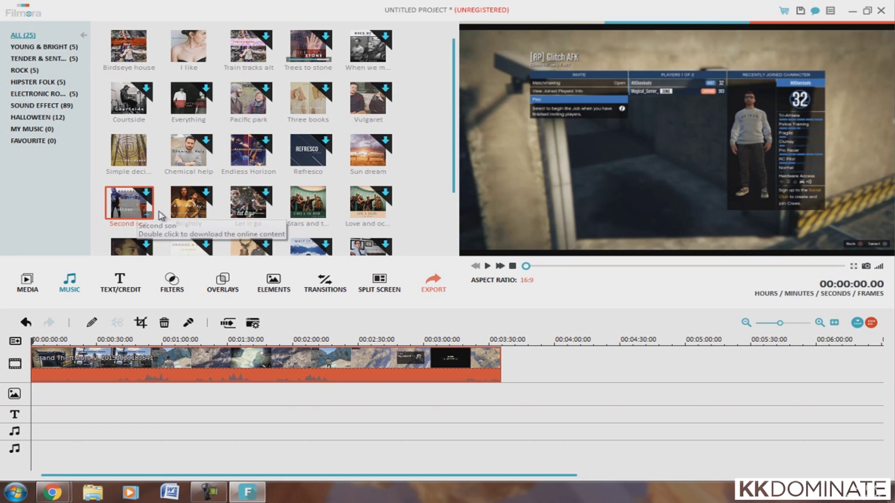
pyautogui.click(28, 58)
pyautogui.click(21, 70)
pyautogui.click(30, 82)
pyautogui.click(35, 94)
pyautogui.click(35, 105)
pyautogui.click(35, 117)
pyautogui.click(32, 128)
pyautogui.click(32, 141)
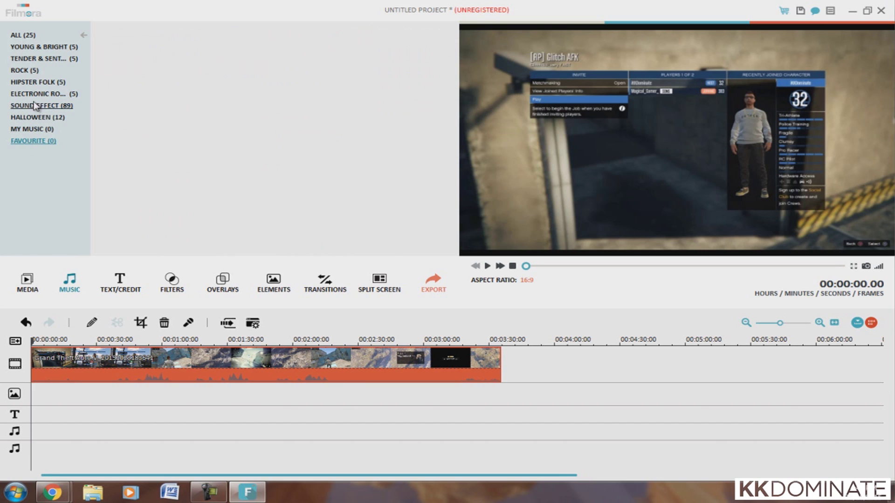
pyautogui.click(22, 35)
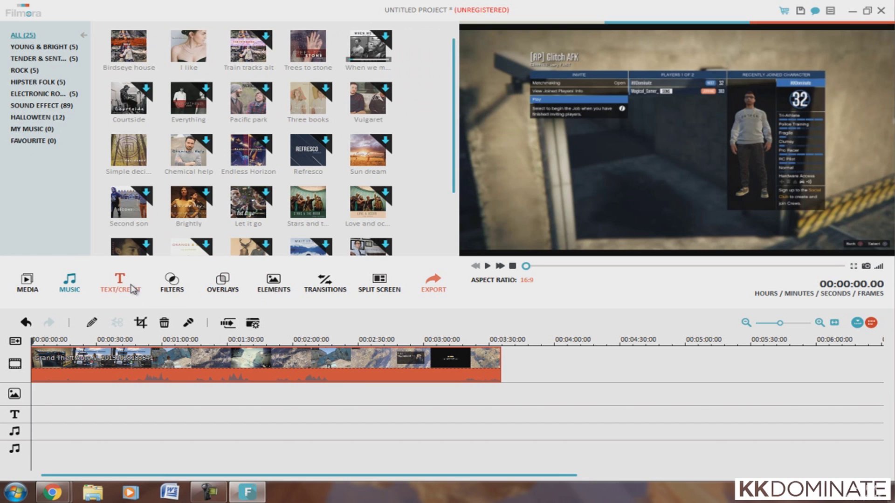
# Drag the first Hand Sketch title from the Hand Drawn category onto the text track at 00:03:30
pyautogui.click(135, 289)
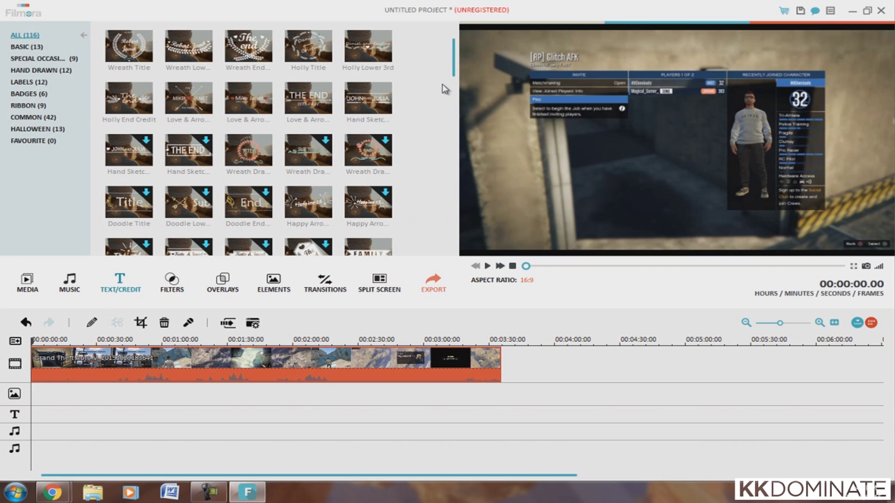
pyautogui.moveTo(455, 61); pyautogui.dragTo(452, 229)
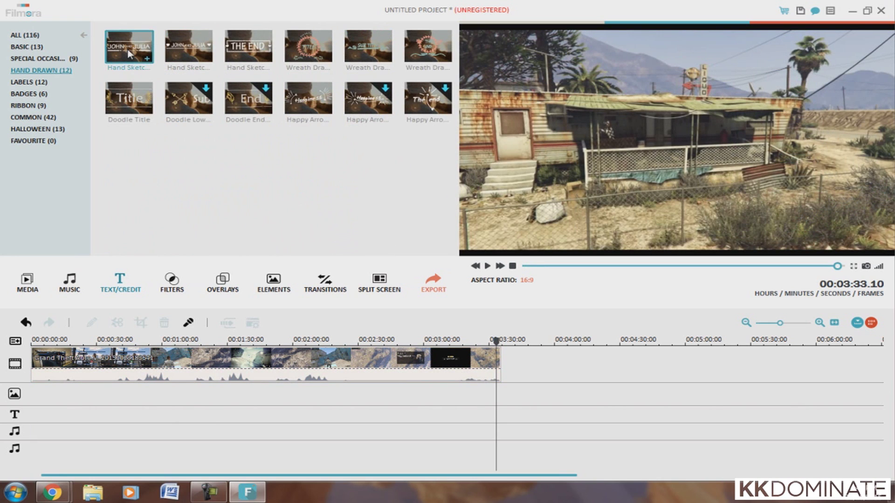
pyautogui.click(127, 52)
pyautogui.moveTo(113, 50)
pyautogui.mouseDown()
pyautogui.moveTo(373, 303)
pyautogui.moveTo(492, 399)
pyautogui.mouseUp()
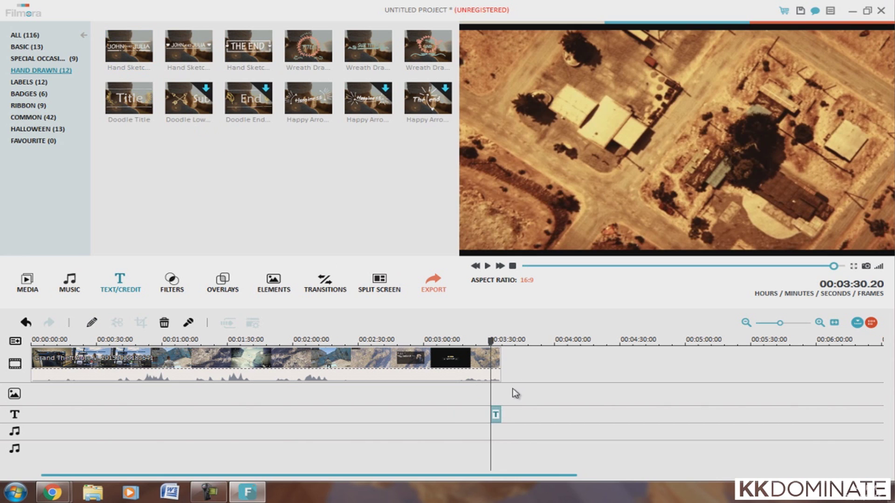
pyautogui.click(495, 340)
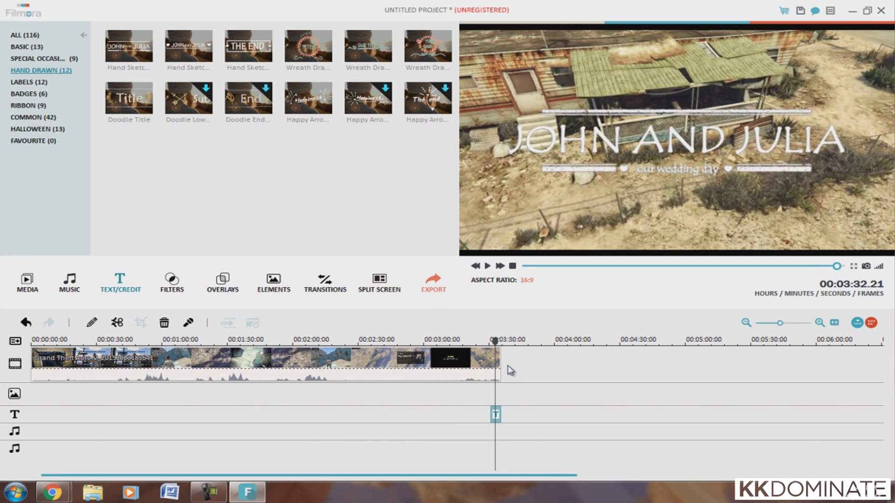
# Replace the title text with THANKS FOR WATCHING, shrink its font size to fit, and apply Text style 9
pyautogui.doubleClick(496, 414)
pyautogui.moveTo(85, 52); pyautogui.dragTo(1, 56)
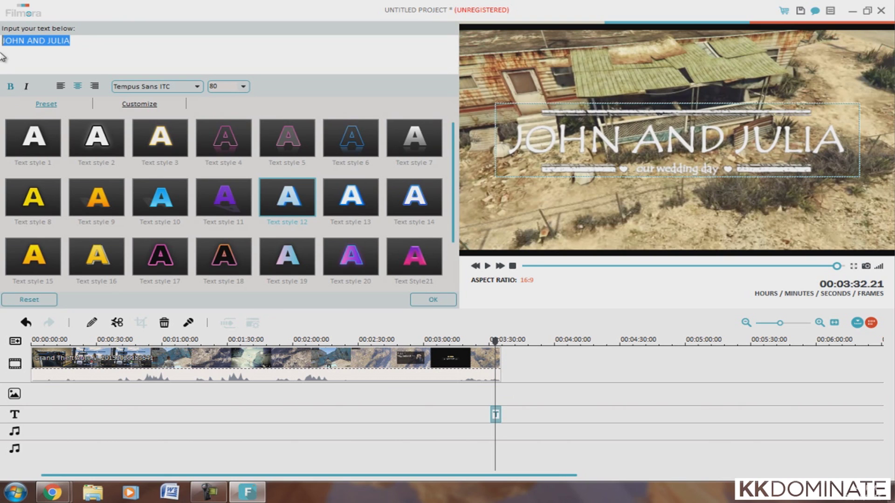
pyautogui.write('THANKS ')
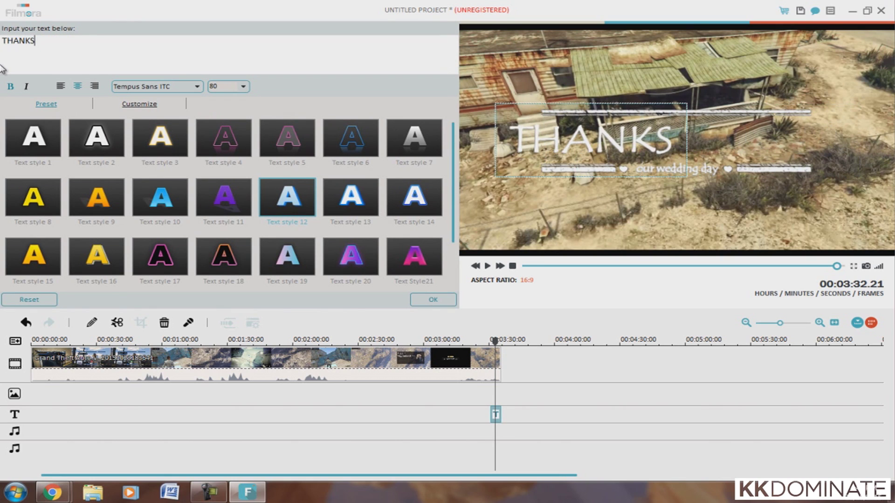
pyautogui.write('FOR ')
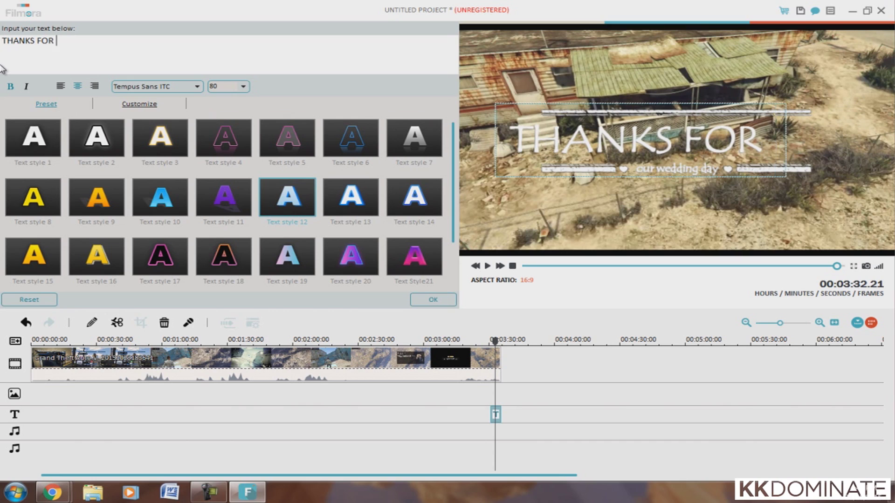
pyautogui.write('WATCHING')
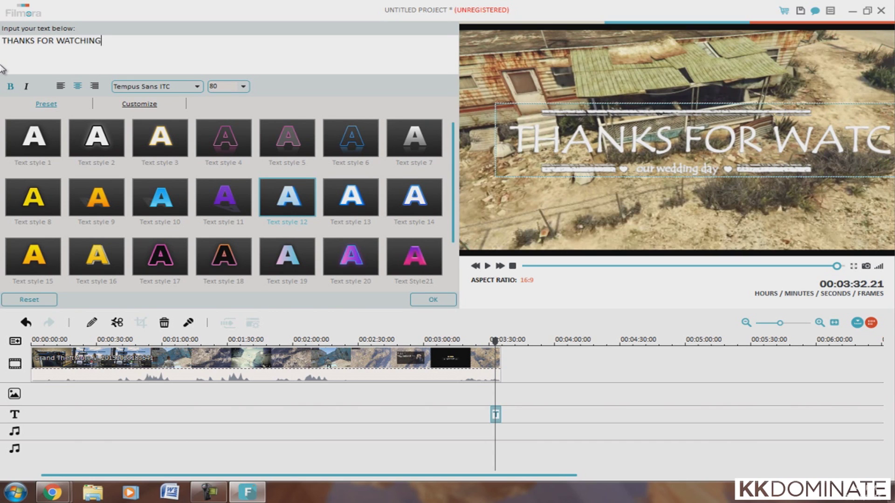
pyautogui.hotkey('ctrl', 'a')
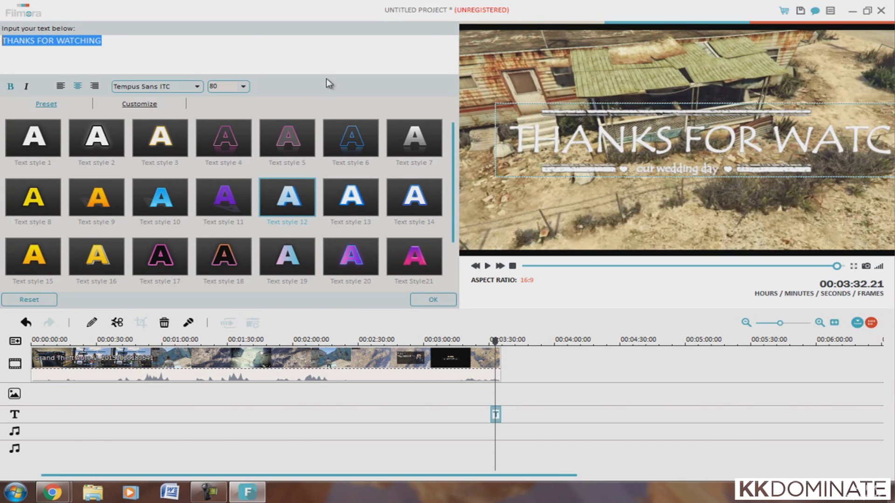
pyautogui.click(243, 87)
pyautogui.click(232, 93)
pyautogui.write('5')
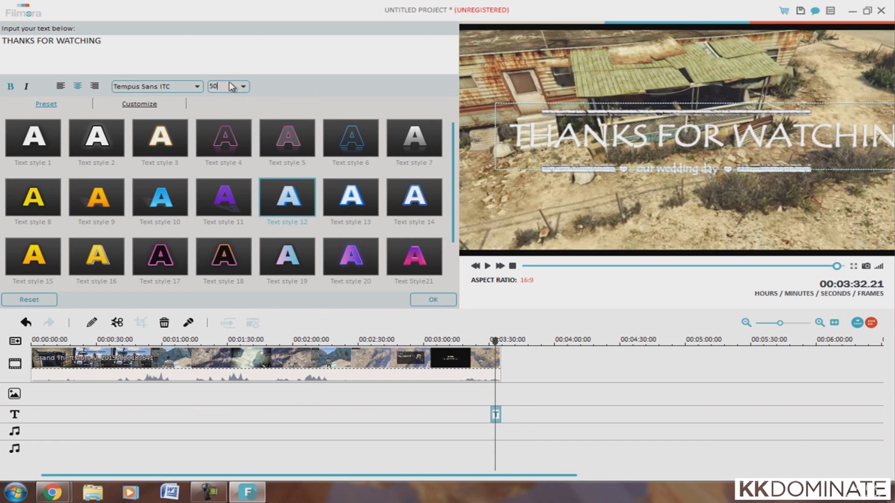
pyautogui.write('0')
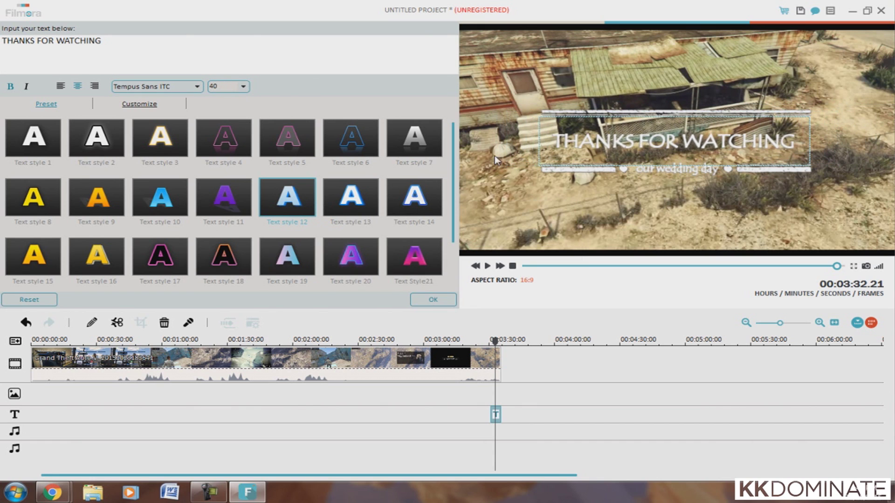
pyautogui.click(122, 196)
# Confirm the title edits and preview the Holiday filter's look in the Filters library
pyautogui.click(101, 210)
pyautogui.click(436, 300)
pyautogui.click(172, 284)
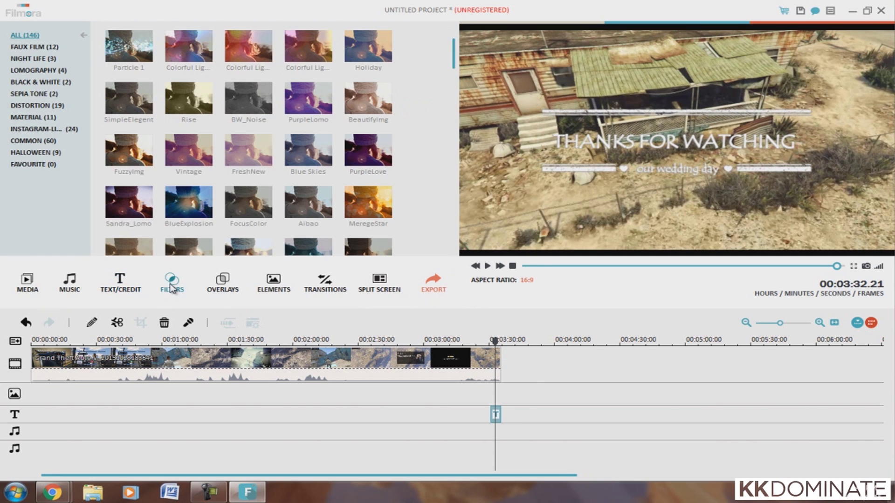
pyautogui.moveTo(453, 67); pyautogui.dragTo(445, 43)
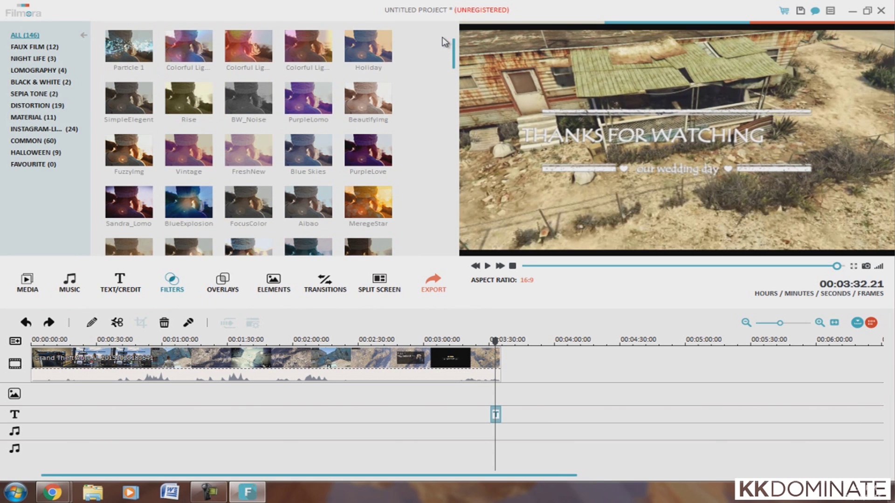
pyautogui.click(375, 51)
pyautogui.moveTo(495, 340)
pyautogui.mouseDown()
pyautogui.moveTo(357, 343)
pyautogui.moveTo(499, 337)
pyautogui.mouseUp()
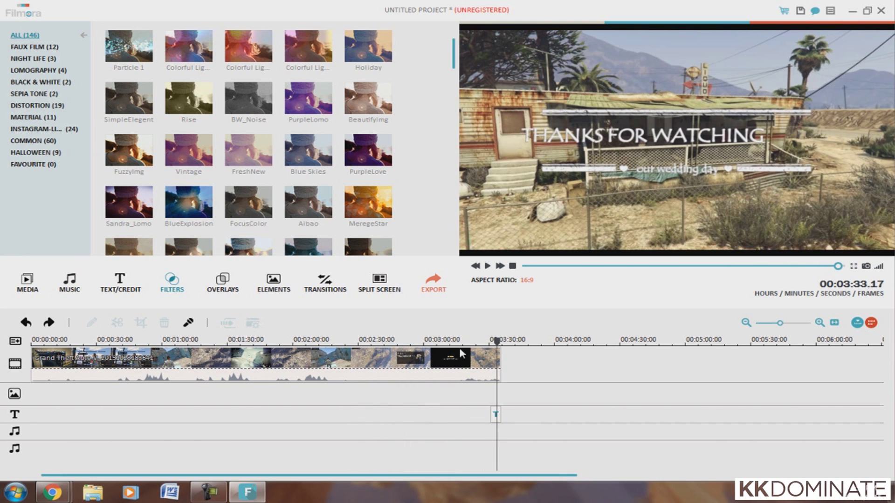
# Apply the Holiday filter across the whole gameplay clip and preview the closing title
pyautogui.click(462, 359)
pyautogui.click(371, 58)
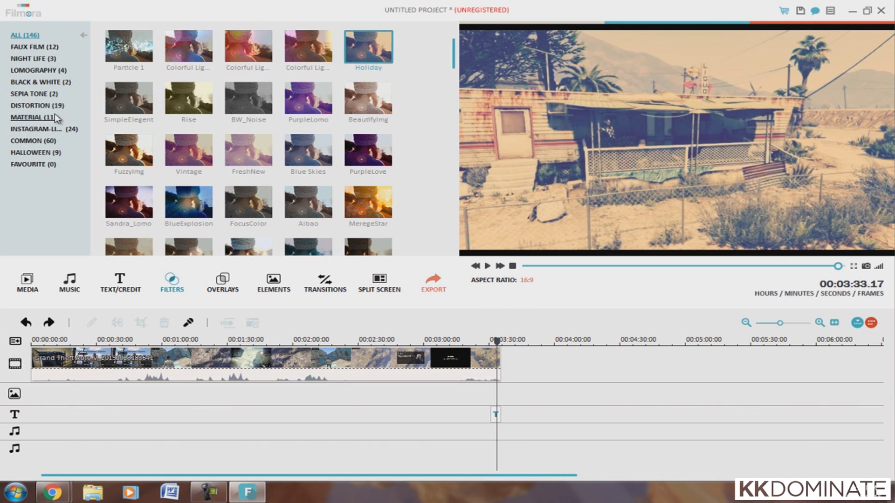
pyautogui.click(232, 280)
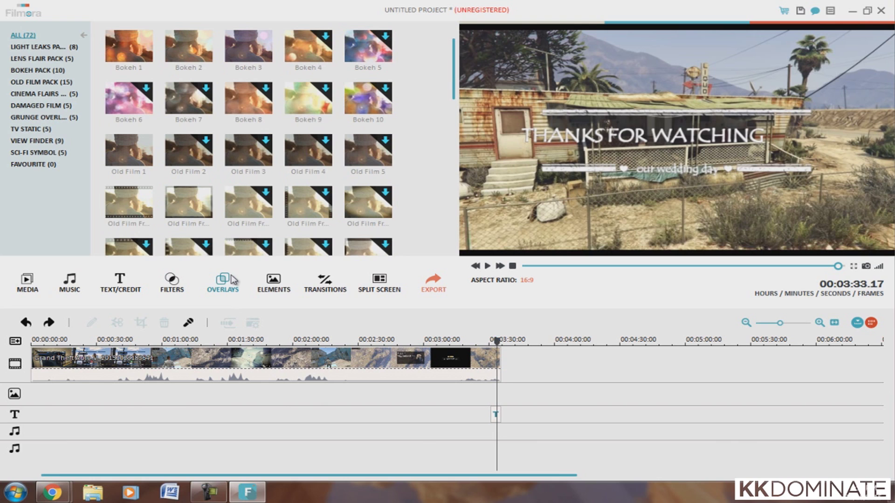
pyautogui.click(172, 282)
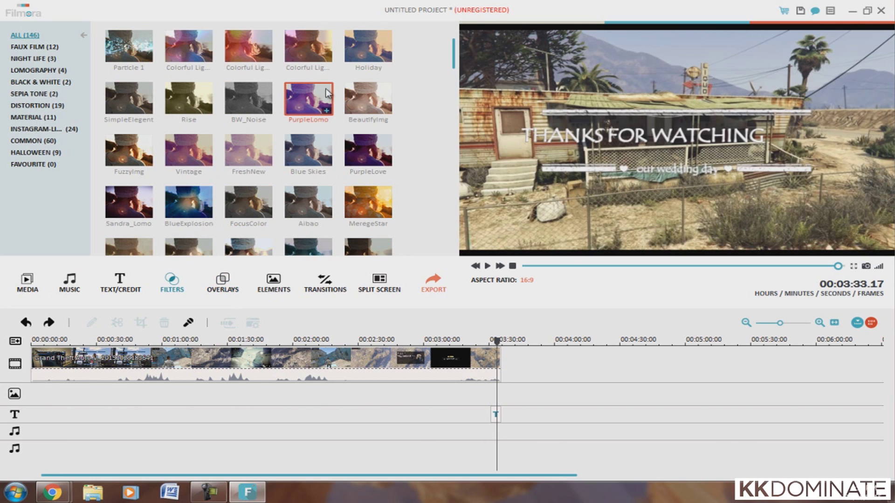
pyautogui.moveTo(377, 97)
pyautogui.mouseDown()
pyautogui.moveTo(447, 409)
pyautogui.moveTo(449, 397)
pyautogui.moveTo(491, 394)
pyautogui.moveTo(32, 393)
pyautogui.mouseUp()
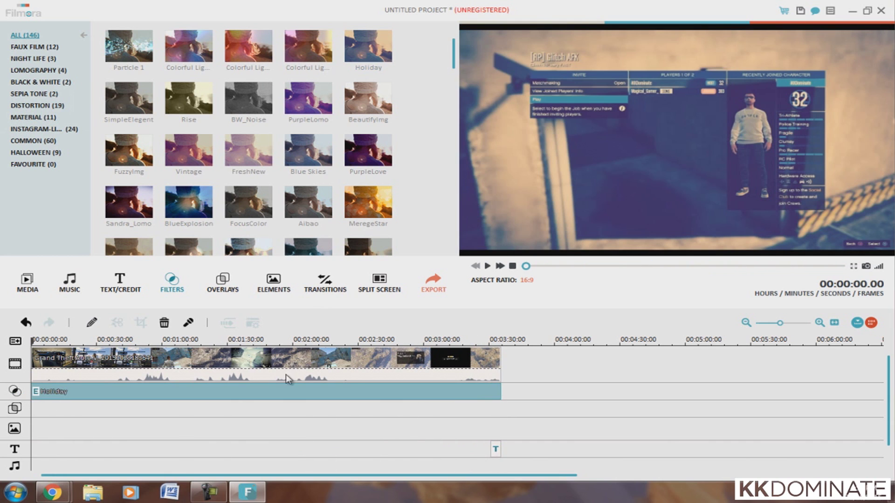
pyautogui.moveTo(426, 339)
pyautogui.mouseDown()
pyautogui.moveTo(496, 341)
pyautogui.moveTo(442, 340)
pyautogui.mouseUp()
# Place the PLANE 2 hand-drawn element on the elements track around 00:03:15 and play it back
pyautogui.click(274, 280)
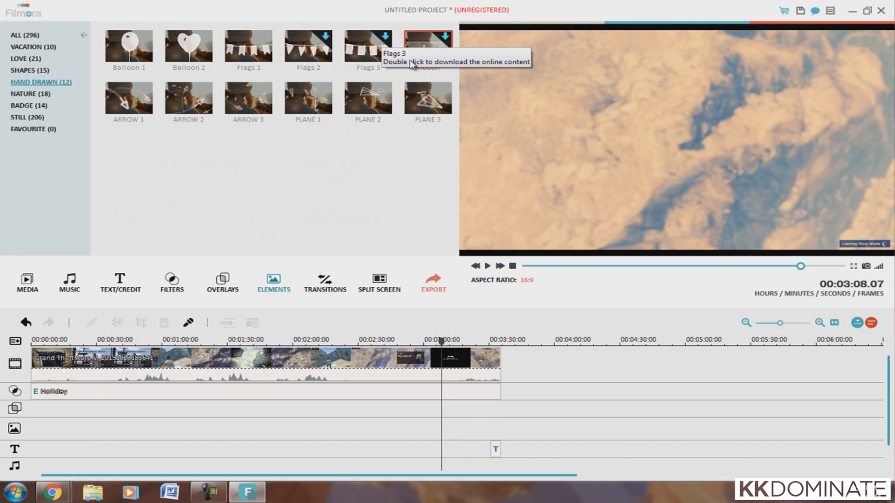
pyautogui.moveTo(361, 107); pyautogui.dragTo(482, 427)
pyautogui.moveTo(458, 344)
pyautogui.mouseDown()
pyautogui.moveTo(497, 344)
pyautogui.moveTo(458, 344)
pyautogui.mouseUp()
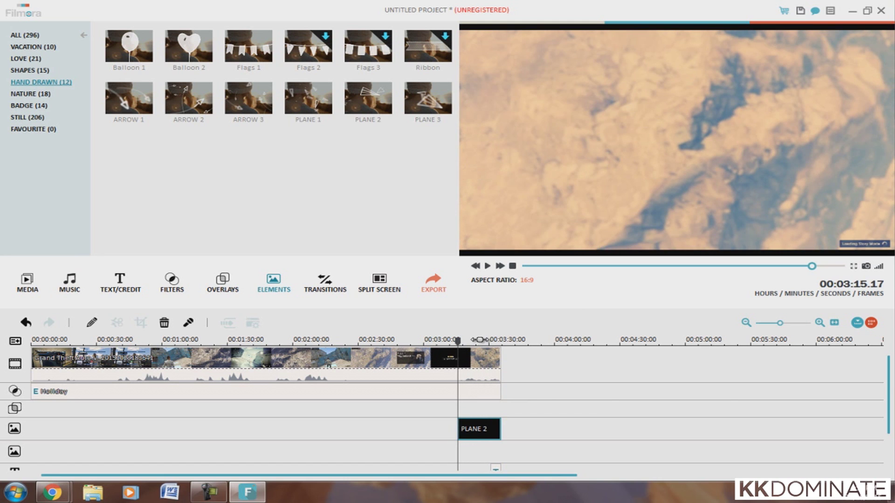
pyautogui.click(488, 267)
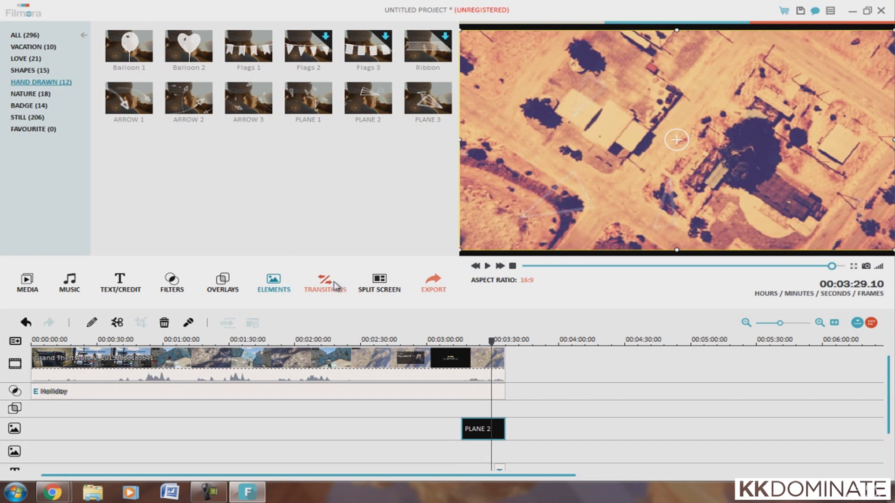
# Add the ButterFlyWave transition to the end of the video clip and preview it
pyautogui.click(326, 282)
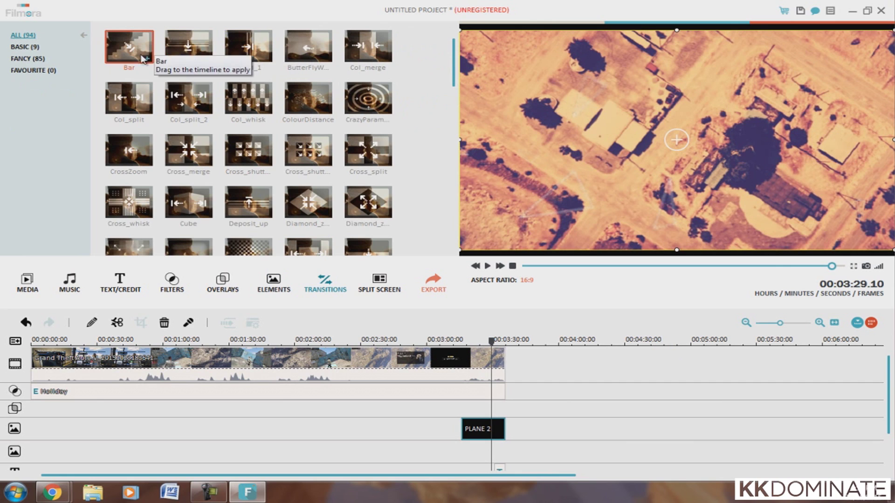
pyautogui.scroll(-1, 453, 90)
pyautogui.scroll(2, 453, 91)
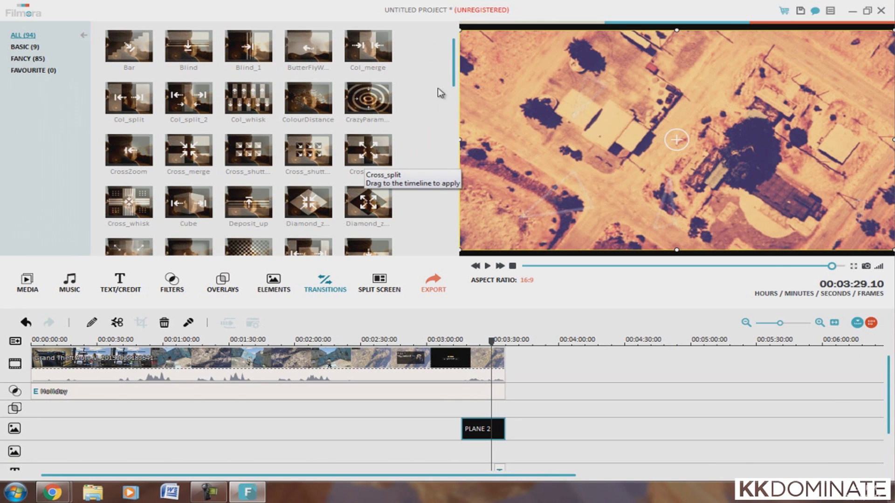
pyautogui.scroll(-5, 451, 80)
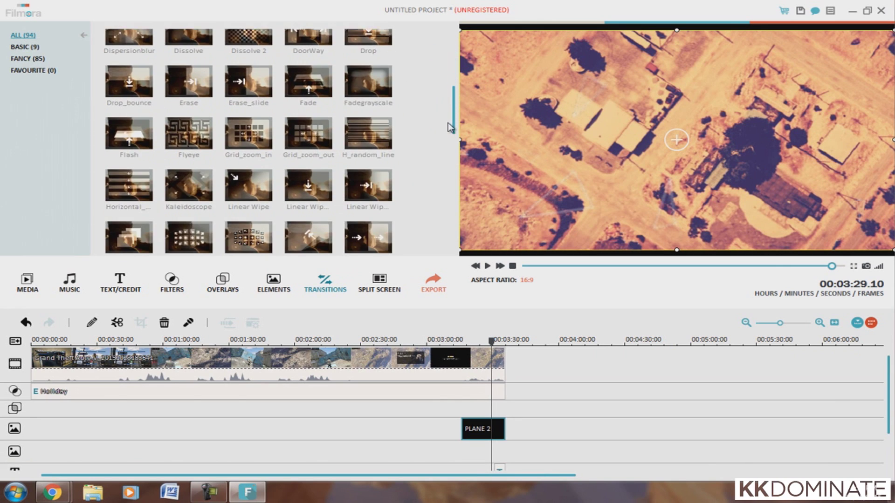
pyautogui.scroll(5, 455, 120)
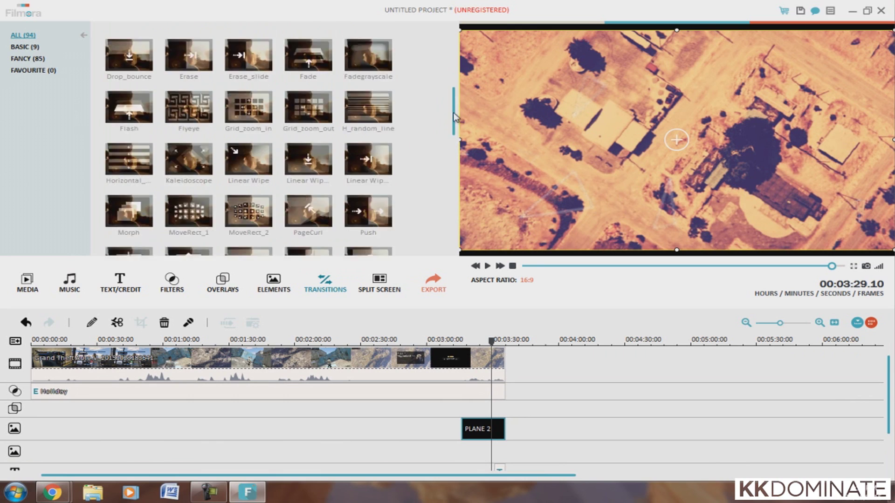
pyautogui.moveTo(308, 46)
pyautogui.mouseDown()
pyautogui.moveTo(471, 394)
pyautogui.moveTo(491, 477)
pyautogui.moveTo(502, 375)
pyautogui.mouseUp()
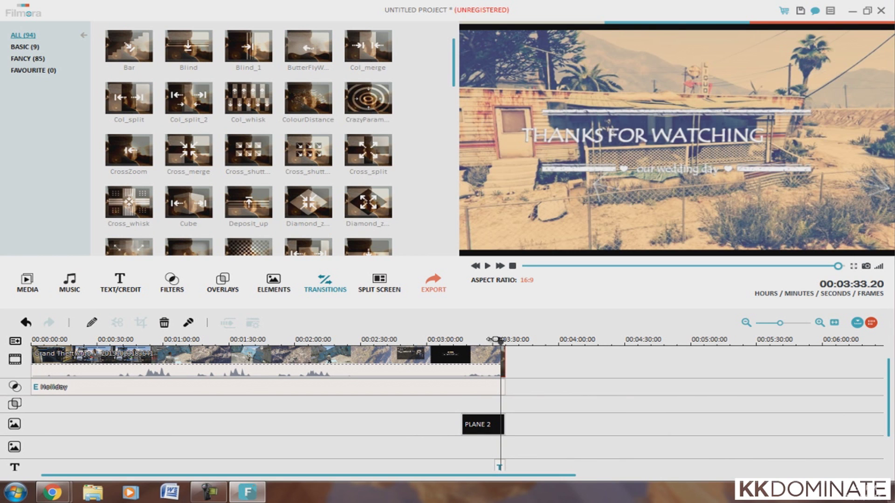
pyautogui.click(487, 267)
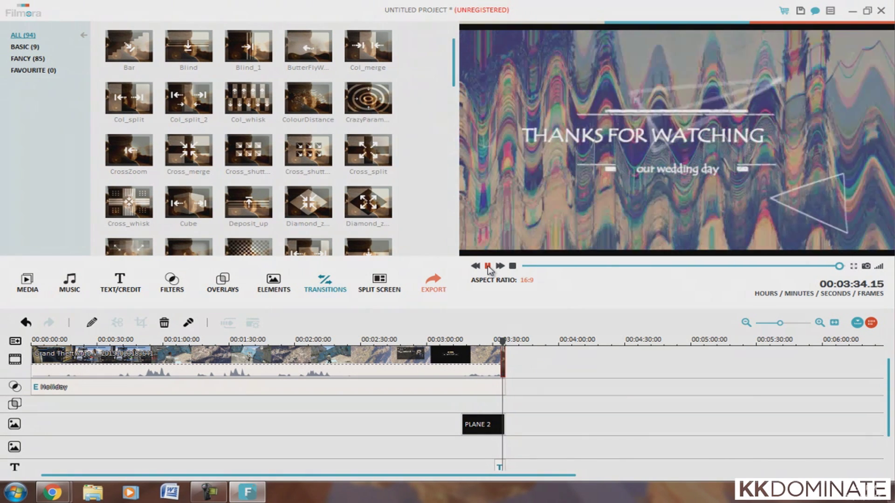
pyautogui.click(510, 269)
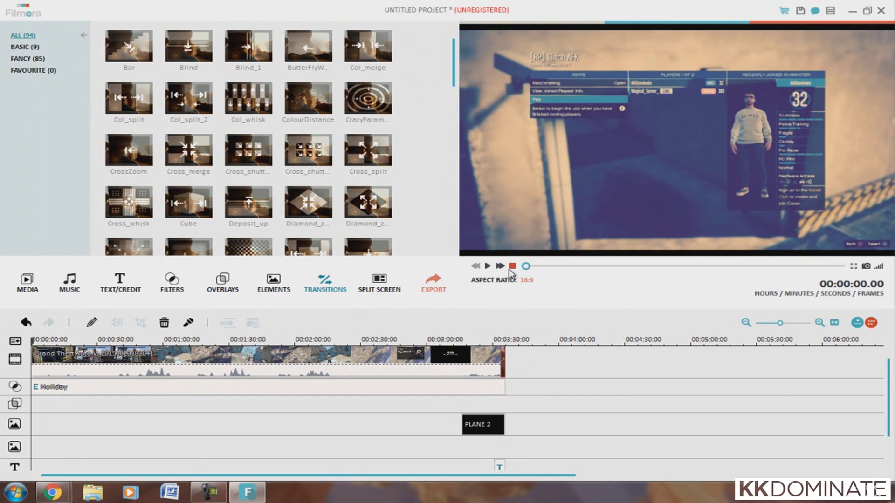
# Try the 2 Screen A split-screen layout on the timeline, then undo it and close the editor
pyautogui.click(380, 282)
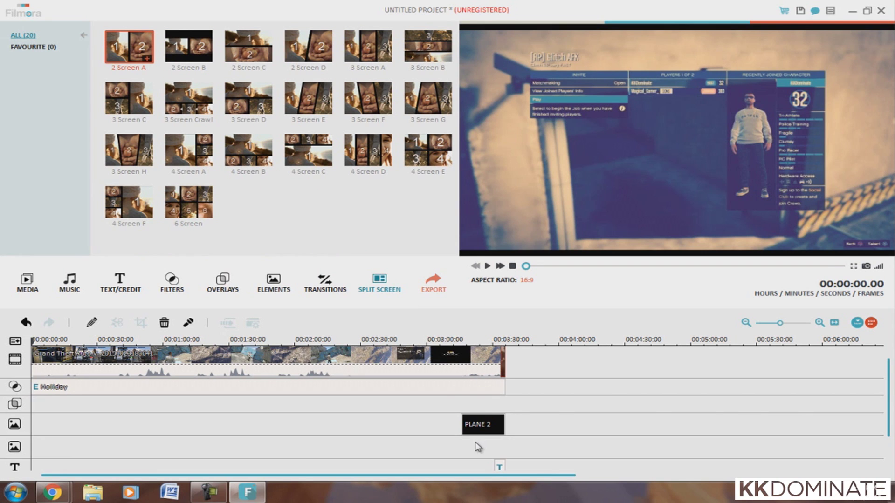
pyautogui.moveTo(130, 47)
pyautogui.mouseDown()
pyautogui.moveTo(182, 132)
pyautogui.moveTo(428, 372)
pyautogui.moveTo(503, 364)
pyautogui.mouseUp()
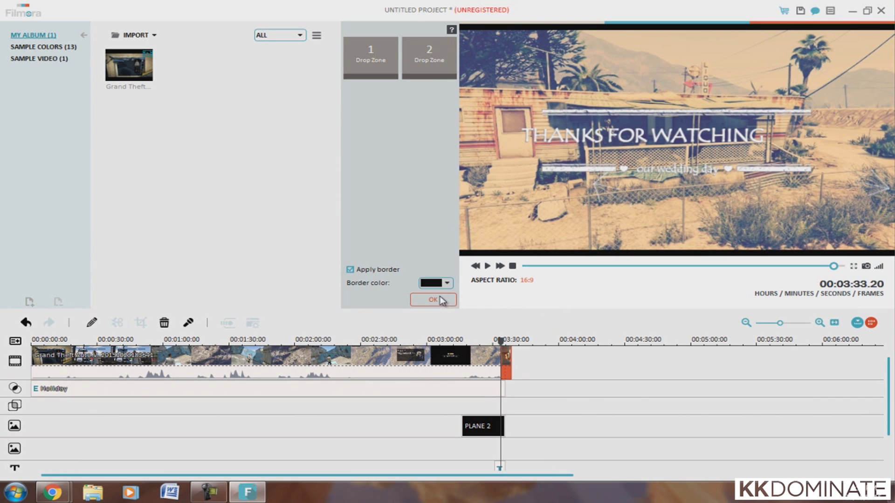
pyautogui.click(24, 324)
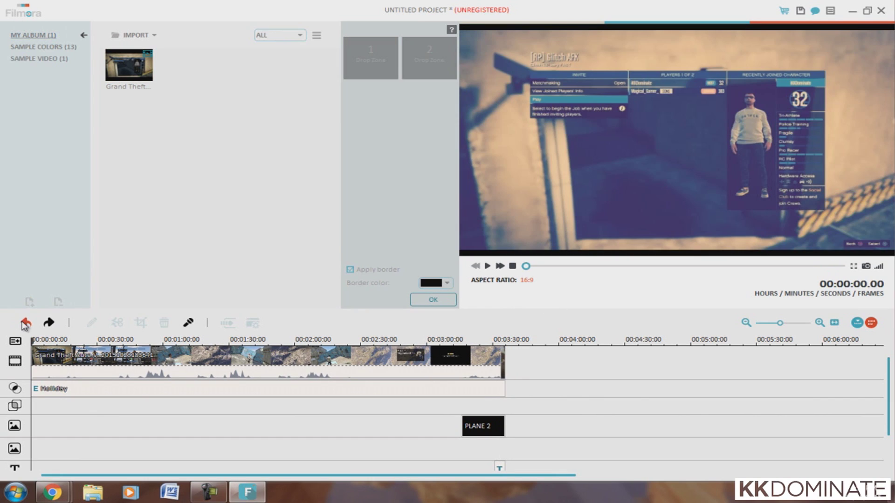
pyautogui.click(427, 301)
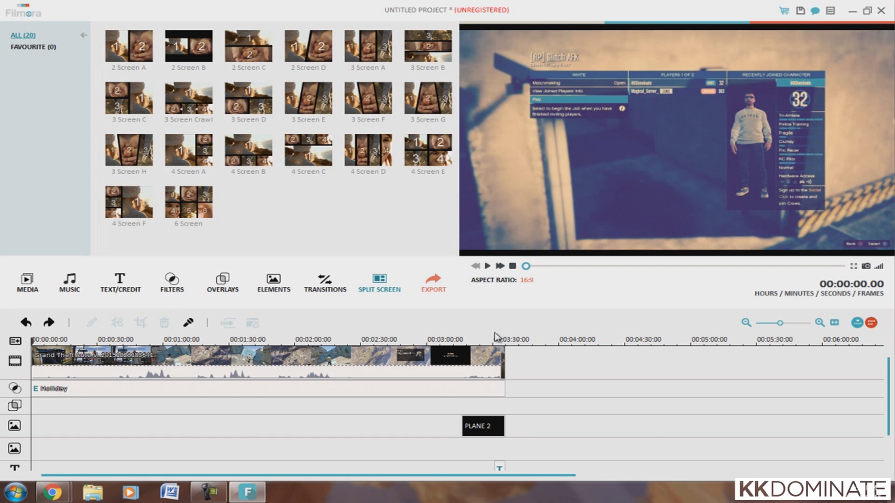
pyautogui.click(433, 283)
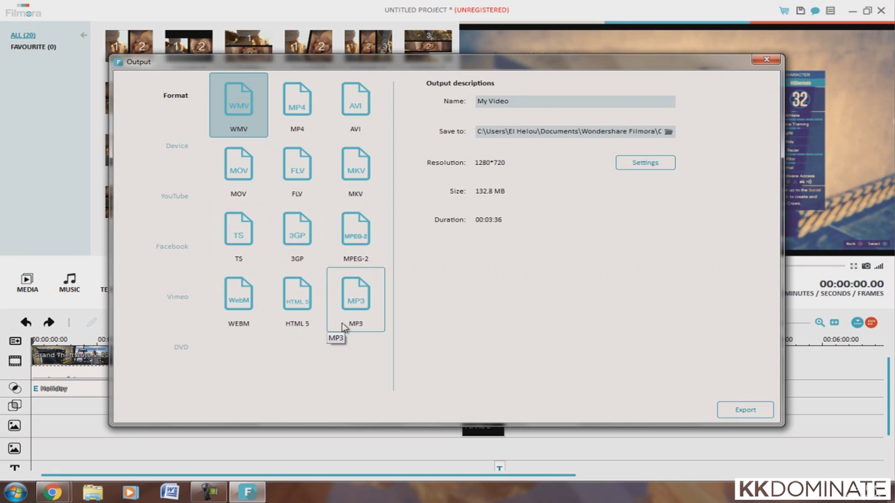
# Set the export to MP4 named 'GTA 5 Video', saving to the Desktop
pyautogui.click(301, 113)
pyautogui.tripleClick(492, 101)
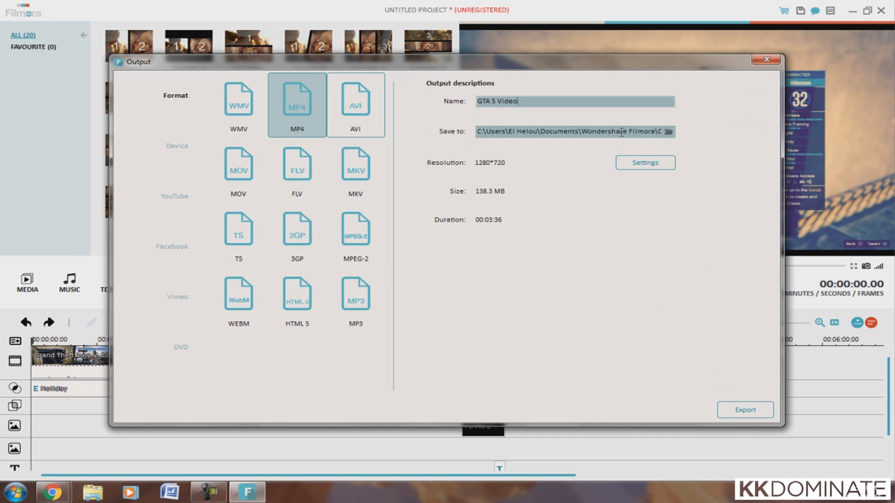
pyautogui.click(656, 132)
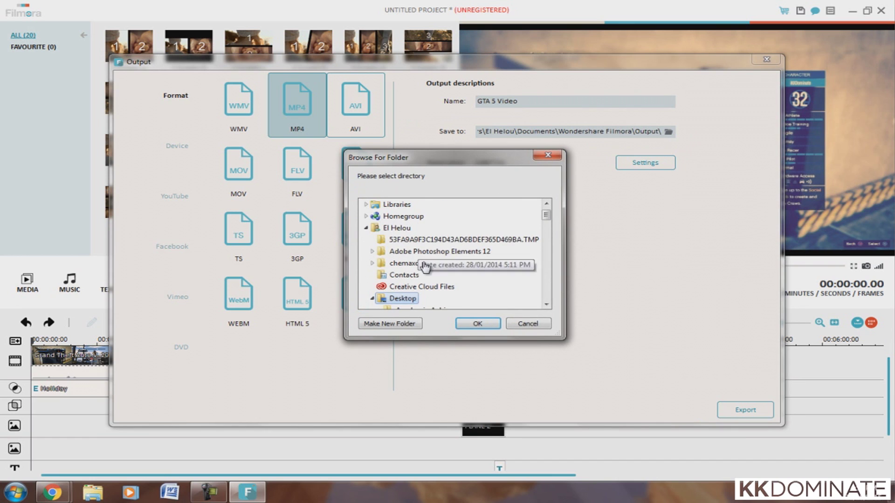
pyautogui.click(464, 323)
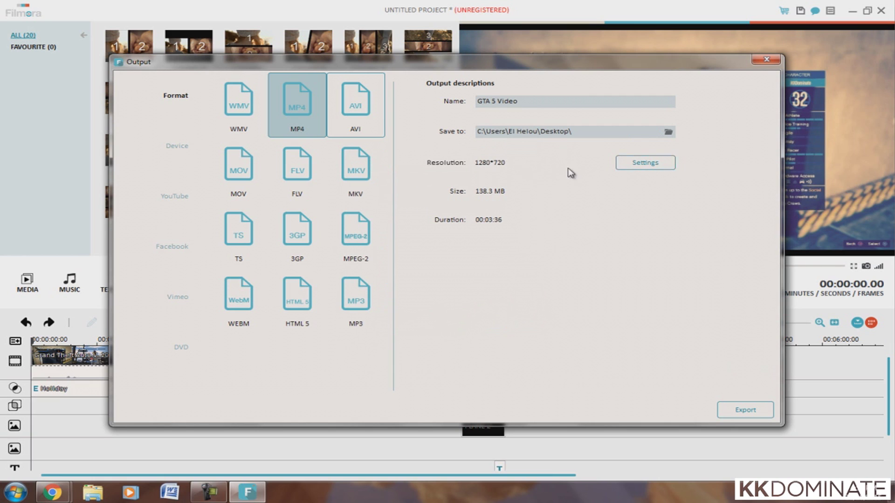
pyautogui.click(644, 163)
pyautogui.click(493, 206)
# Keep 1280*720 resolution and 29.97 fps, then start the export despite the trial notice
pyautogui.click(559, 205)
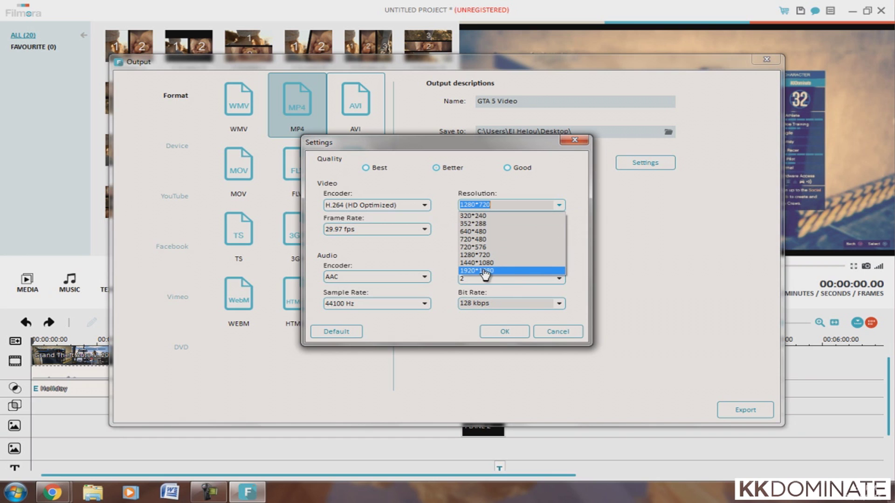
pyautogui.click(560, 206)
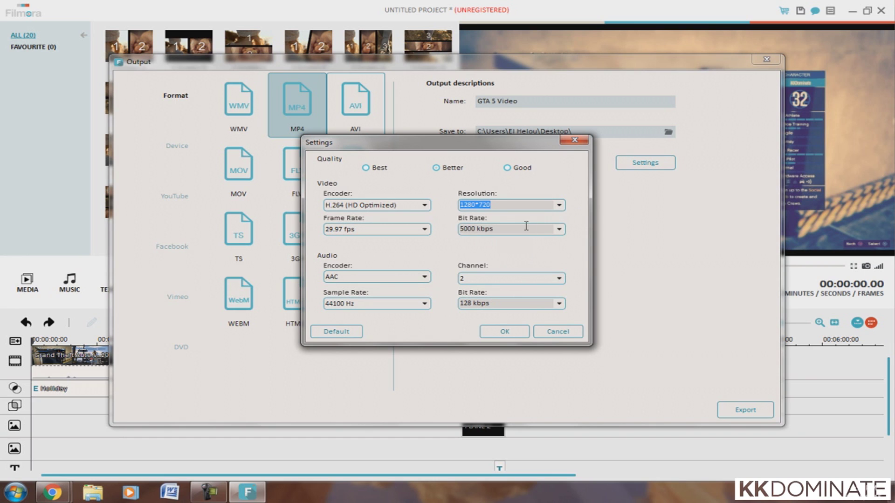
pyautogui.click(359, 233)
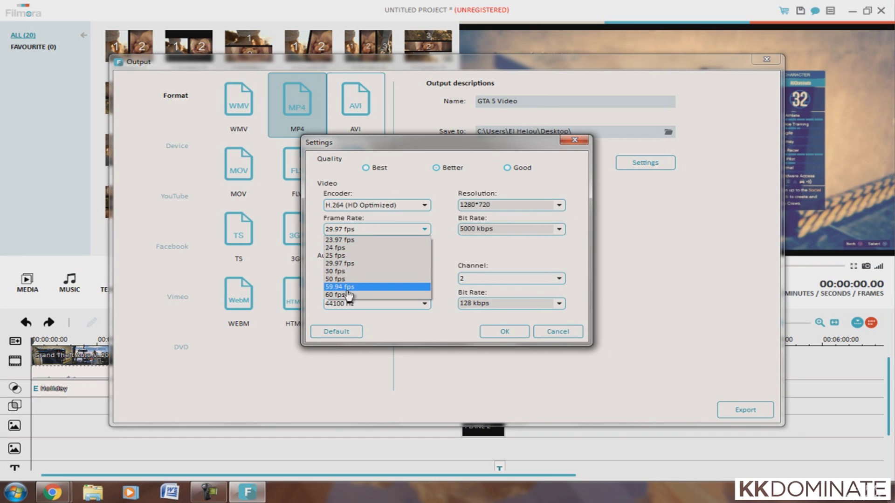
pyautogui.click(376, 230)
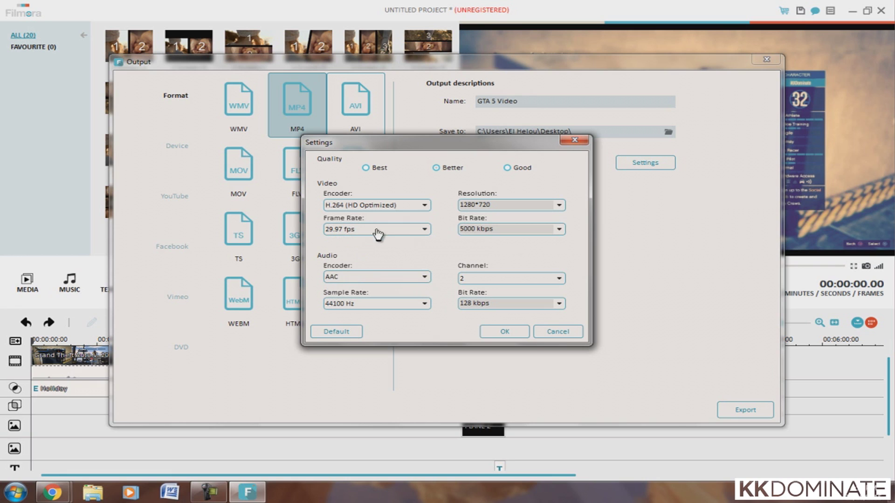
pyautogui.click(515, 333)
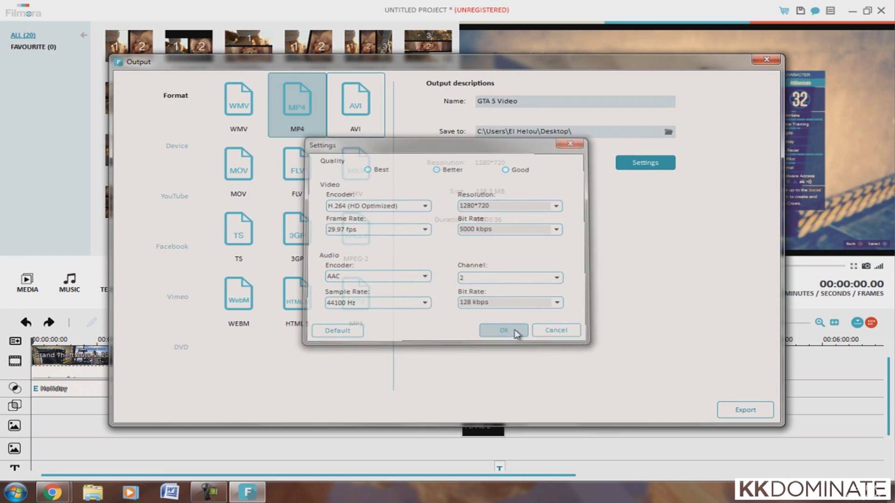
pyautogui.click(742, 411)
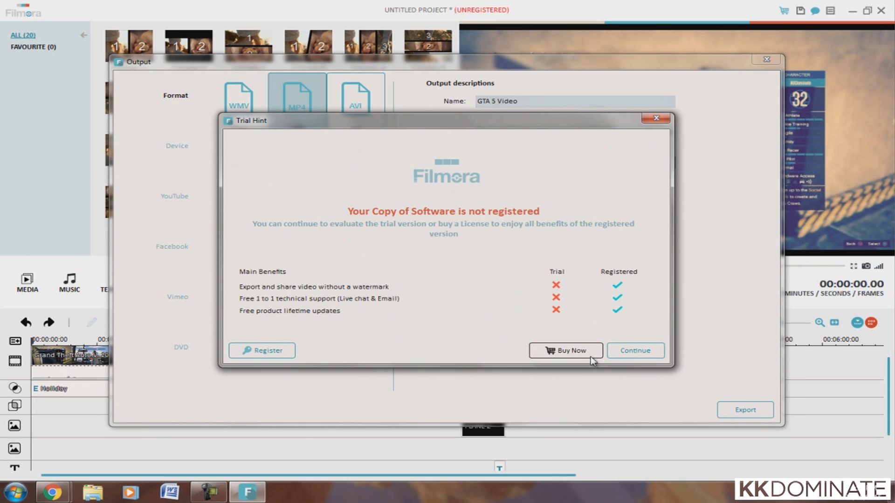
pyautogui.click(652, 354)
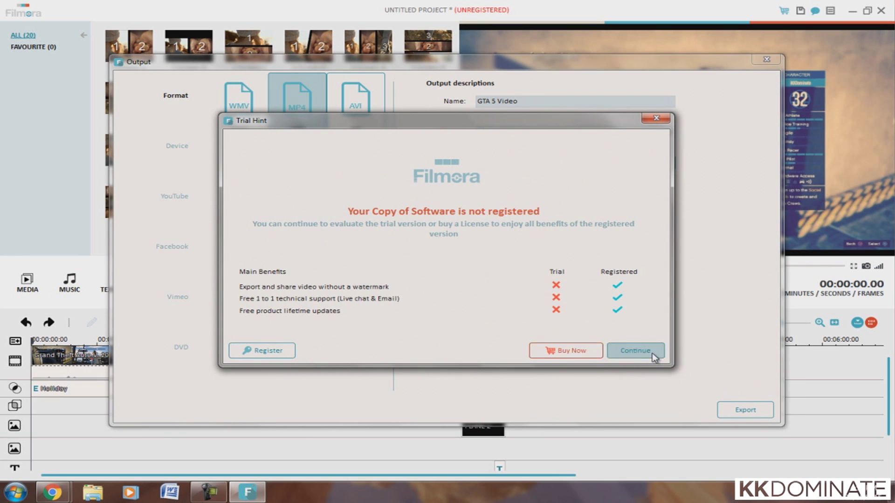